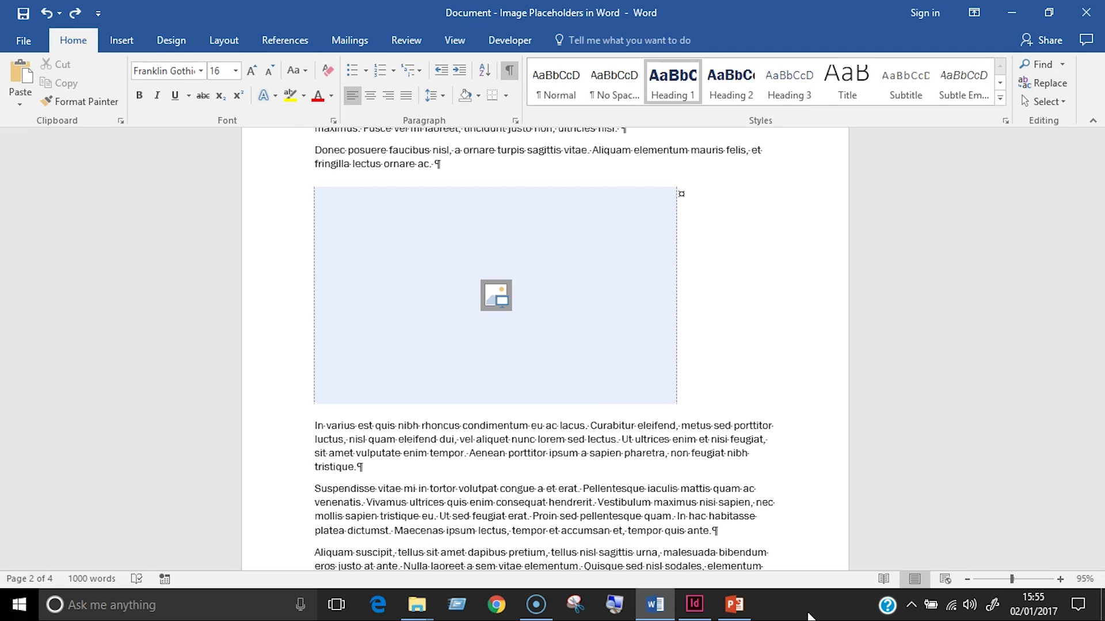
Switch to InDesign and create a 125 mm by 75 mm rectangular picture frame starting at the first text column's left edge.
{"action": "key", "text": "alt+Tab"}
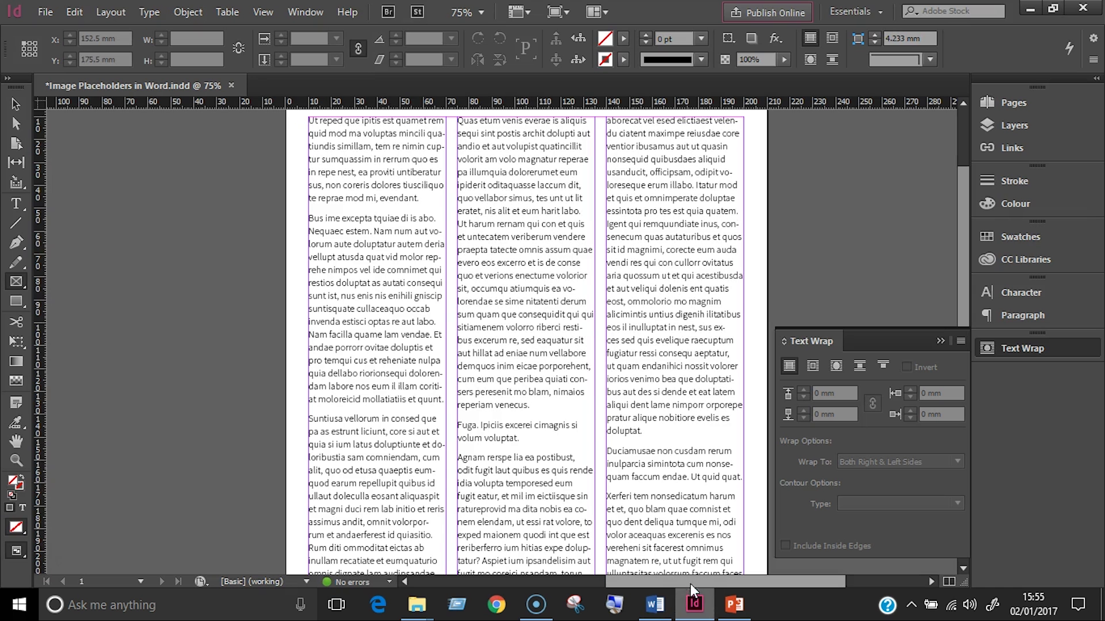
{"action": "left_click", "coordinate": [310, 244]}
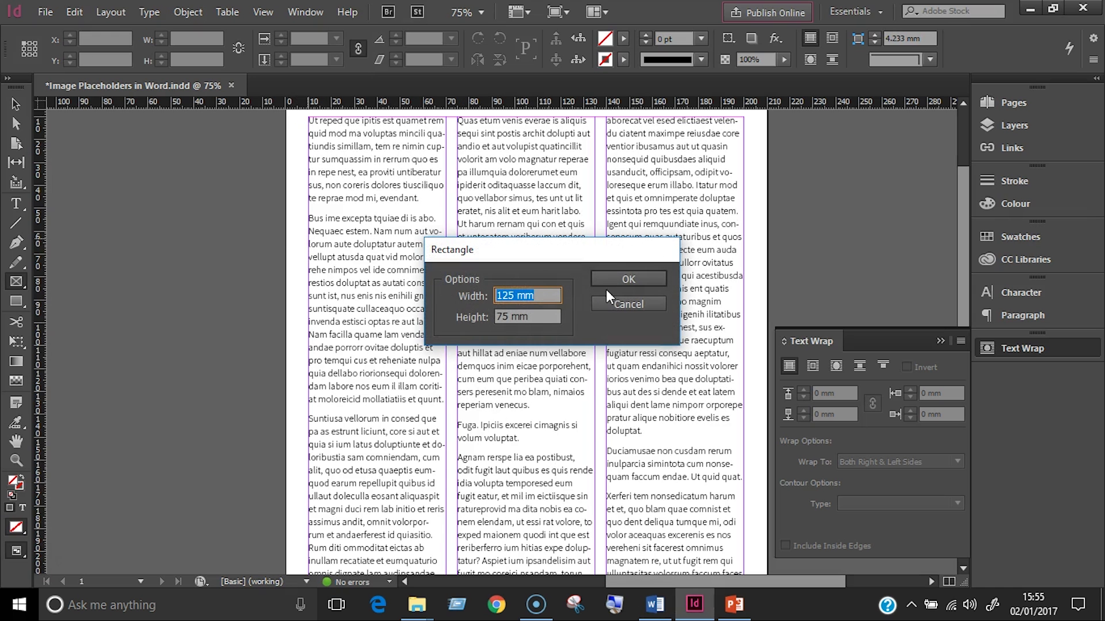
{"action": "left_click", "coordinate": [621, 279]}
{"action": "key", "text": "v"}
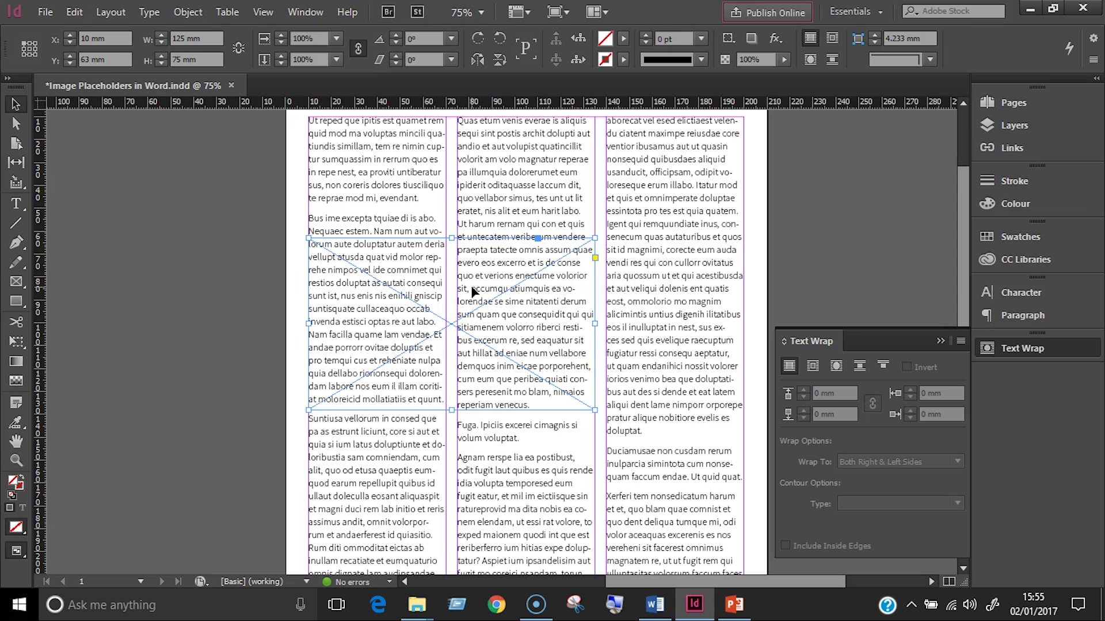
Place the aerial highway interchange photo in the selected picture frame.
{"action": "key", "text": "ctrl+d"}
{"action": "left_click", "coordinate": [539, 219]}
{"action": "double_click", "coordinate": [638, 227]}
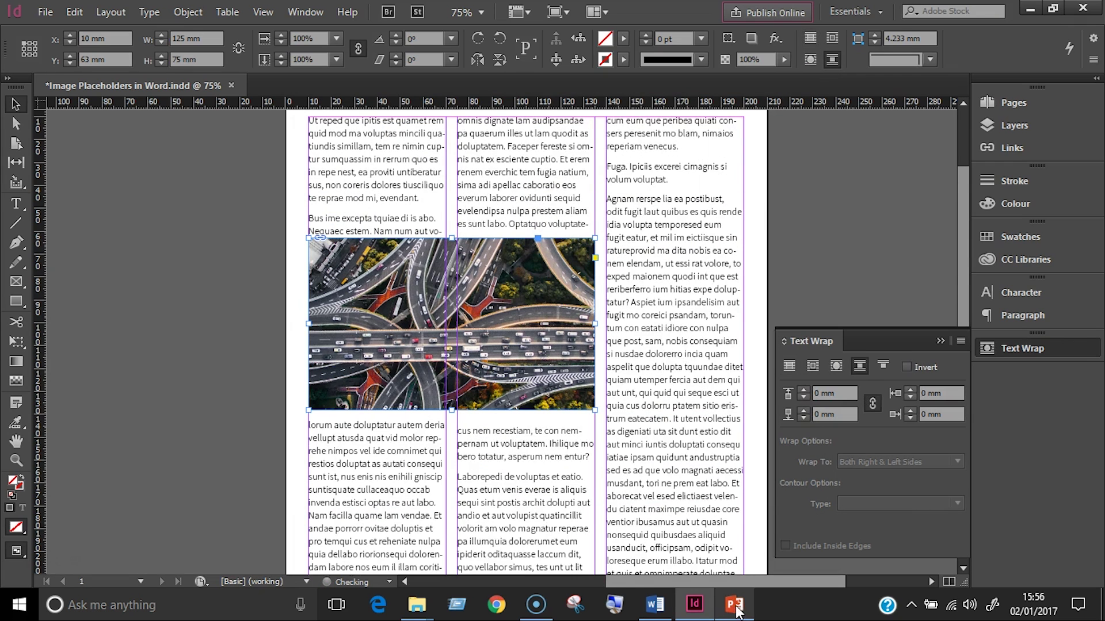
Switch to PowerPoint and insert the aerial highway interchange photo into the picture placeholder on slide 4.
{"action": "key", "text": "alt+Tab"}
{"action": "left_click", "coordinate": [776, 350]}
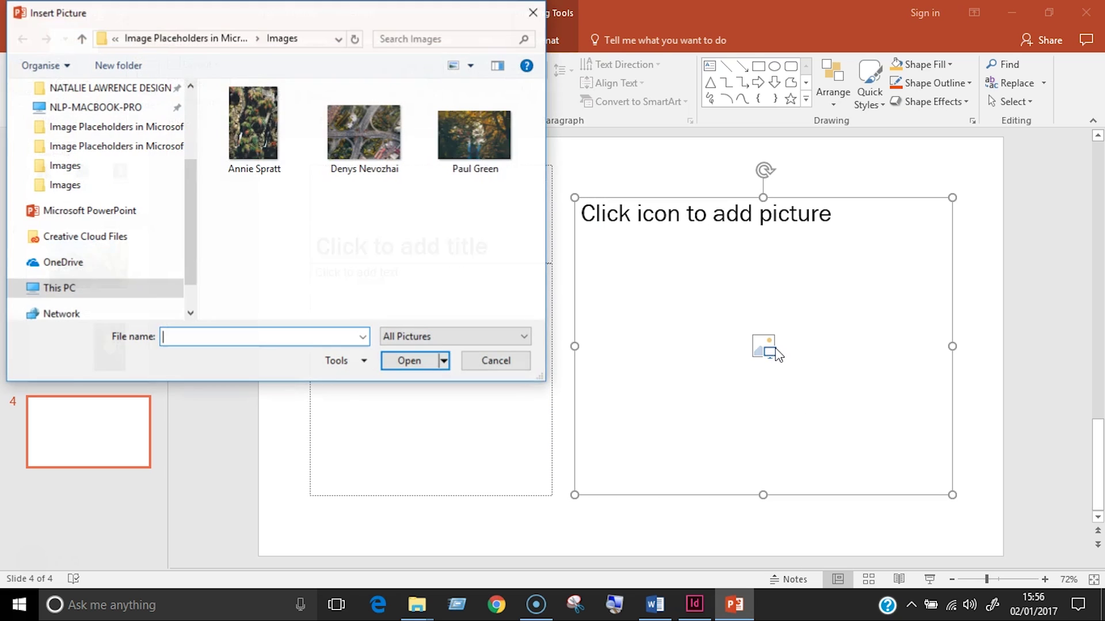
{"action": "key", "text": "Escape"}
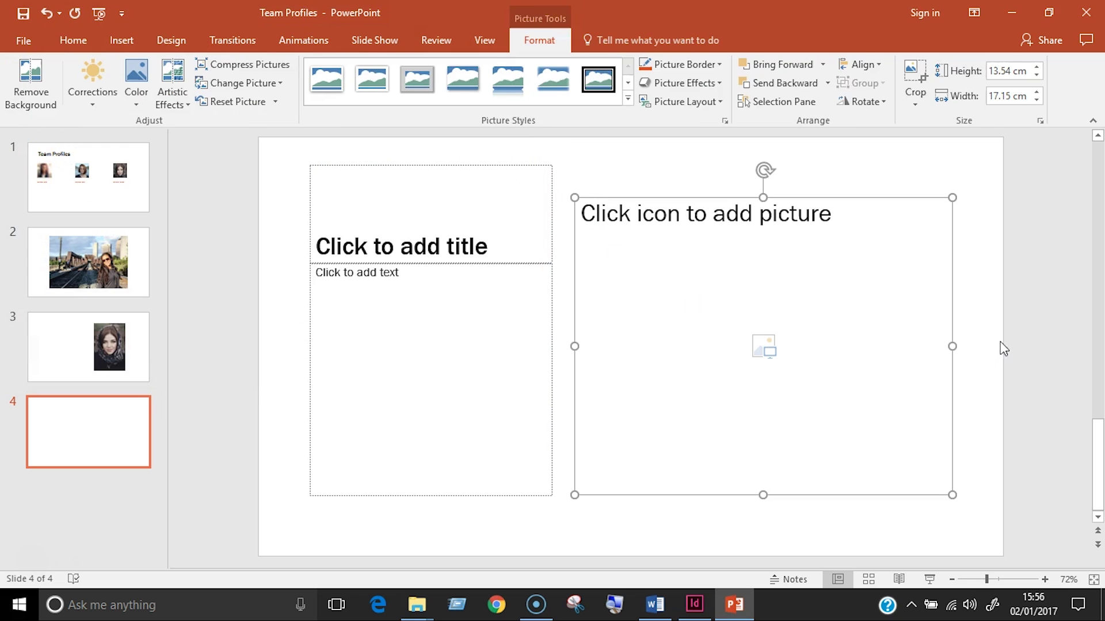
{"action": "left_click", "coordinate": [1010, 336]}
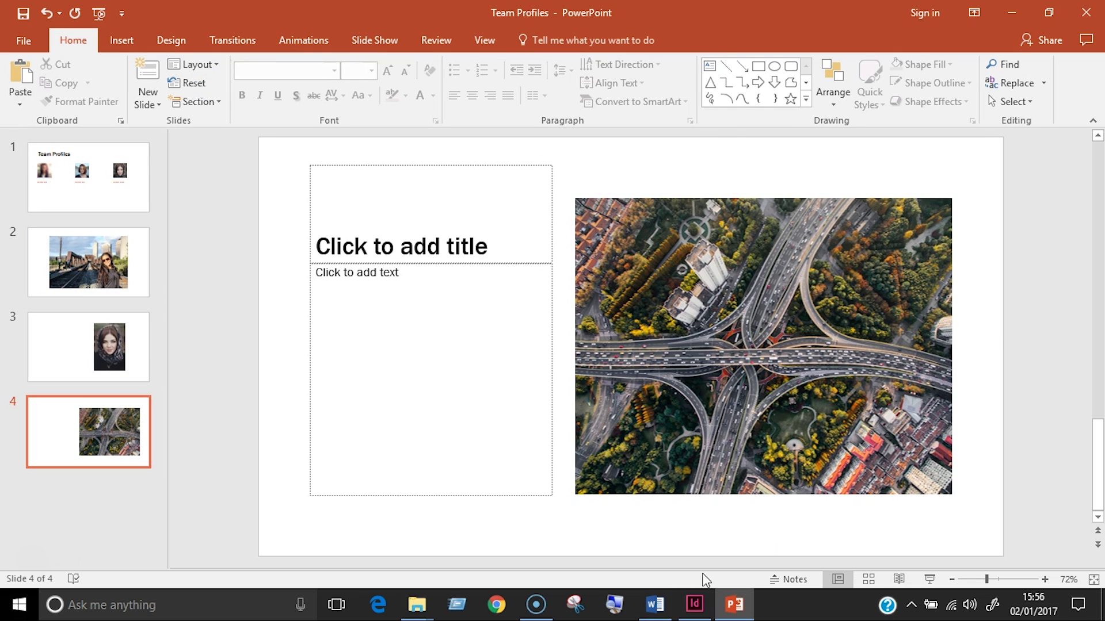
Switch to Word and replace the grey placeholder image on page 4 with the aerial highway interchange photo from a file.
{"action": "mouse_move", "coordinate": [732, 607]}
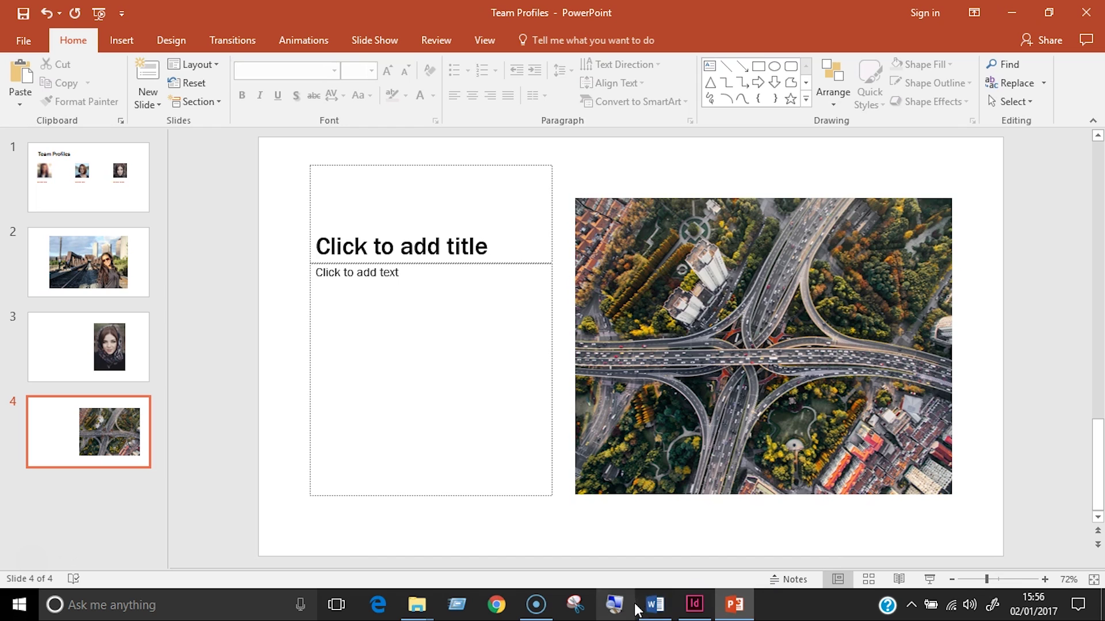
{"action": "left_click", "coordinate": [654, 605]}
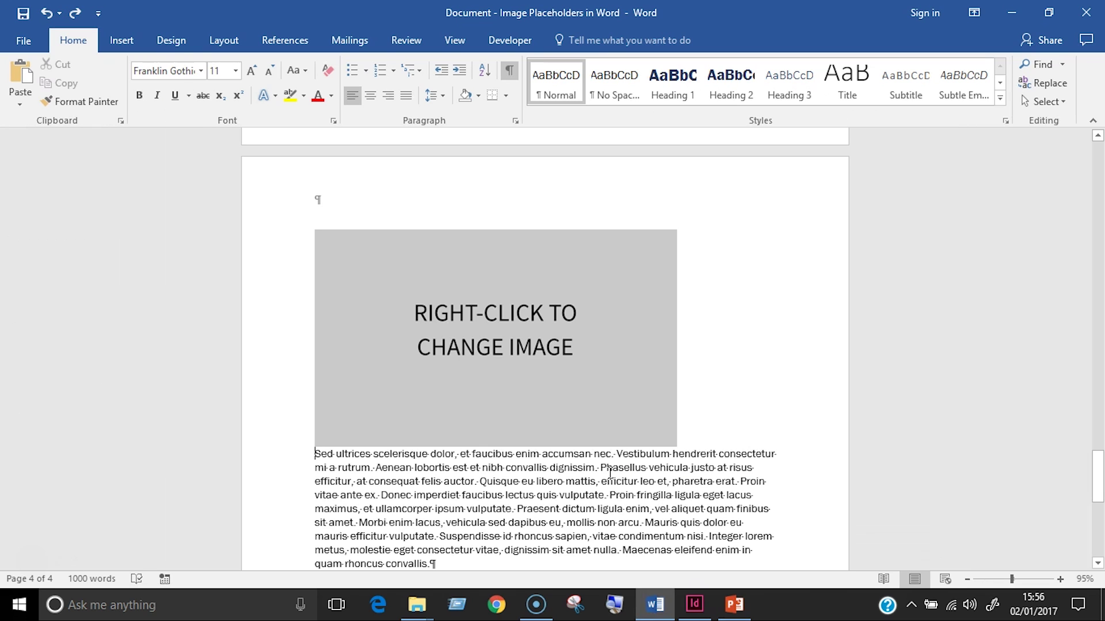
{"action": "right_click", "coordinate": [531, 353]}
{"action": "mouse_move", "coordinate": [614, 180]}
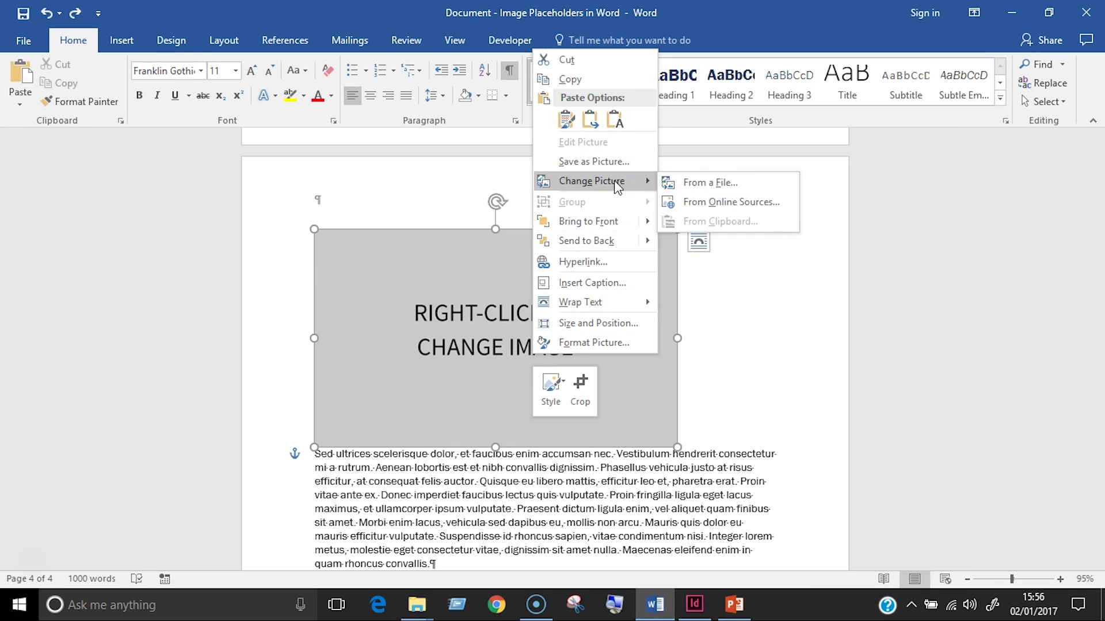
{"action": "left_click", "coordinate": [701, 183]}
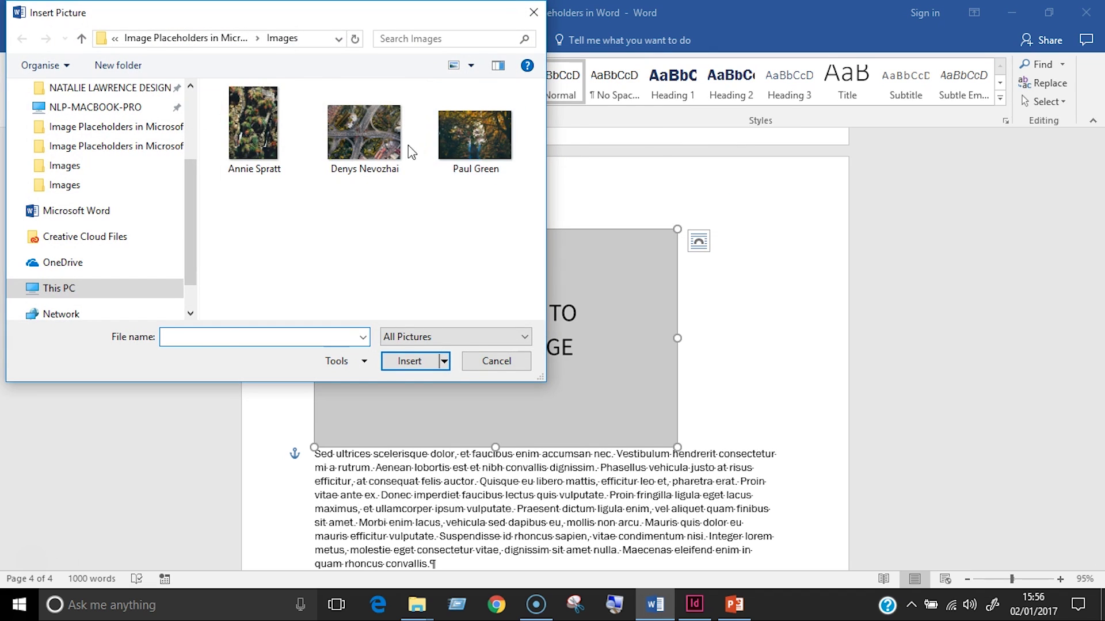
{"action": "double_click", "coordinate": [388, 139]}
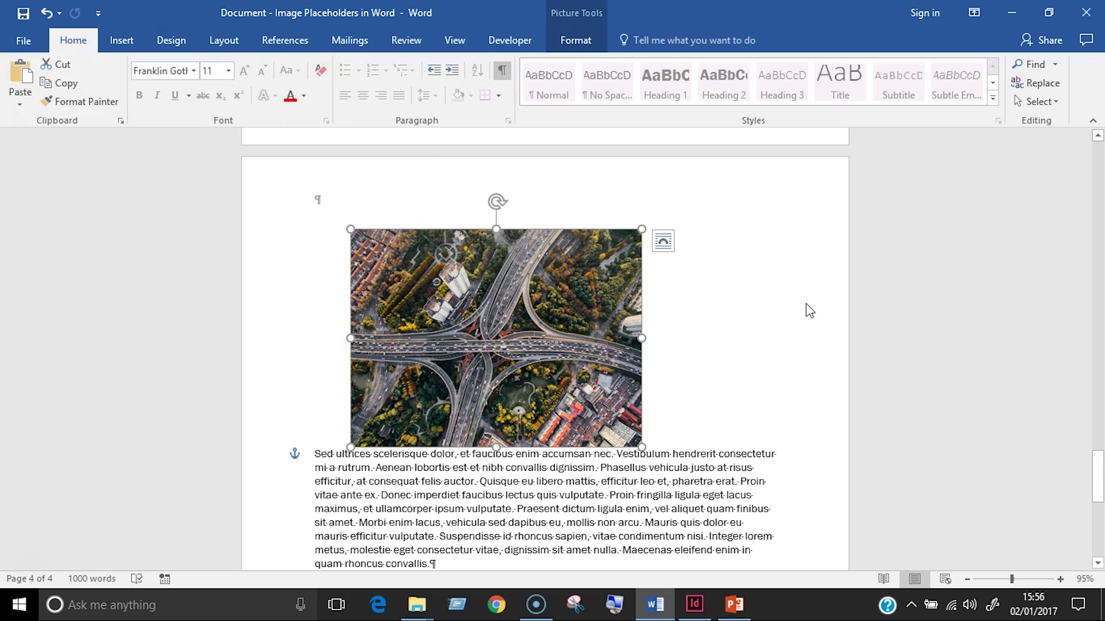
Go to page 2 and fill its blue picture placeholder with the aerial highway interchange photo from a file.
{"action": "left_click", "coordinate": [697, 483]}
{"action": "key", "text": "ctrl+g"}
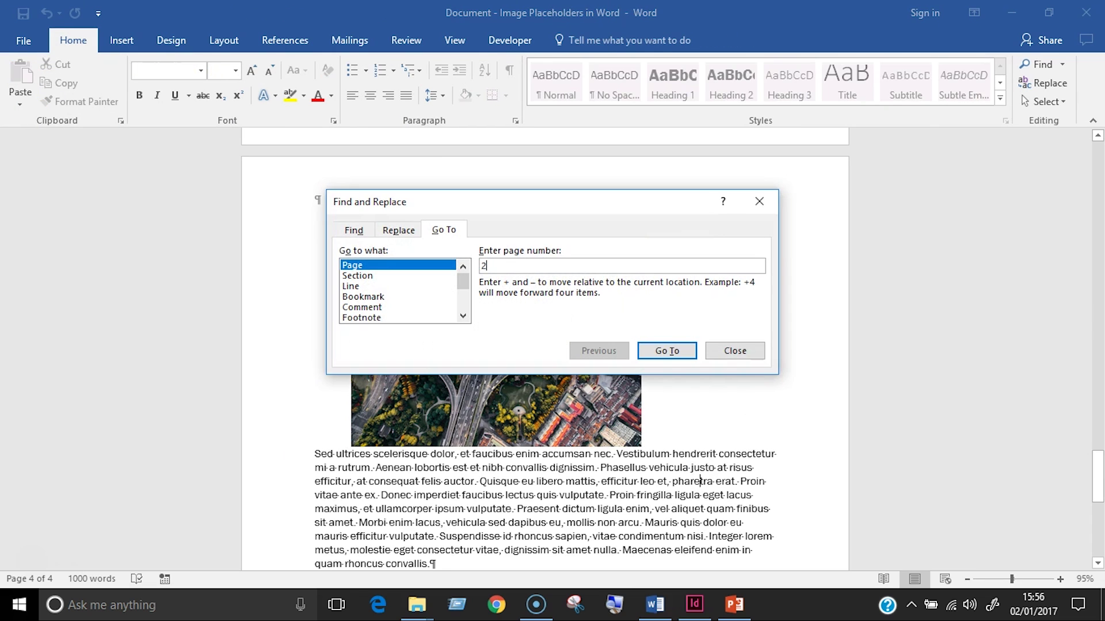
{"action": "key", "text": "Return"}
{"action": "left_click", "coordinate": [744, 359]}
{"action": "scroll", "coordinate": [439, 323], "scroll_direction": "down", "scroll_amount": 3}
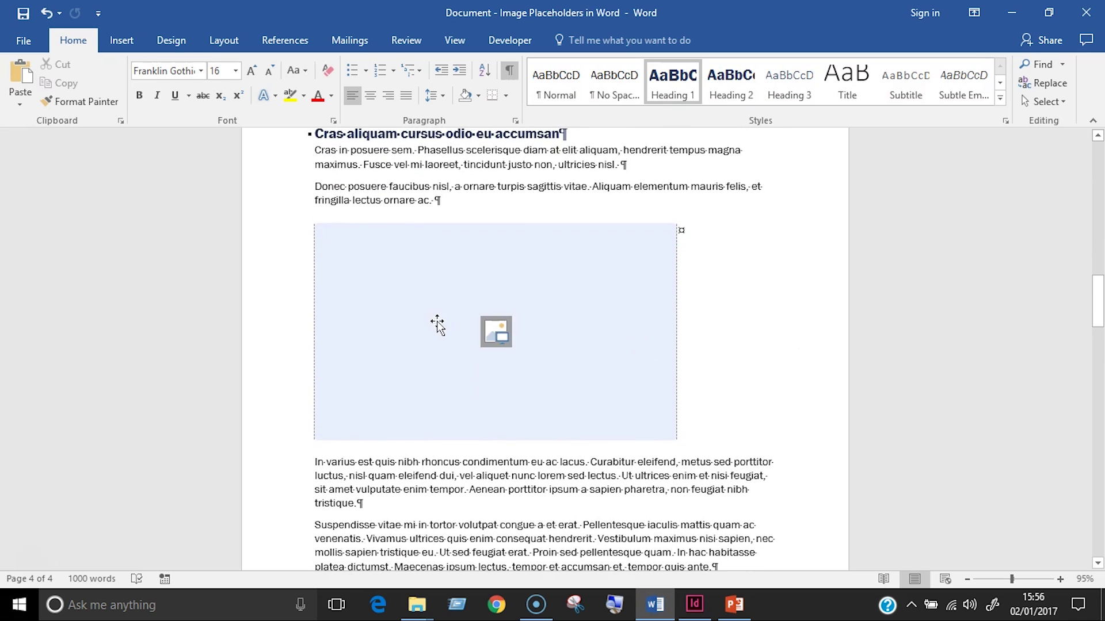
{"action": "left_click", "coordinate": [497, 331]}
{"action": "left_click", "coordinate": [624, 221]}
{"action": "double_click", "coordinate": [382, 161]}
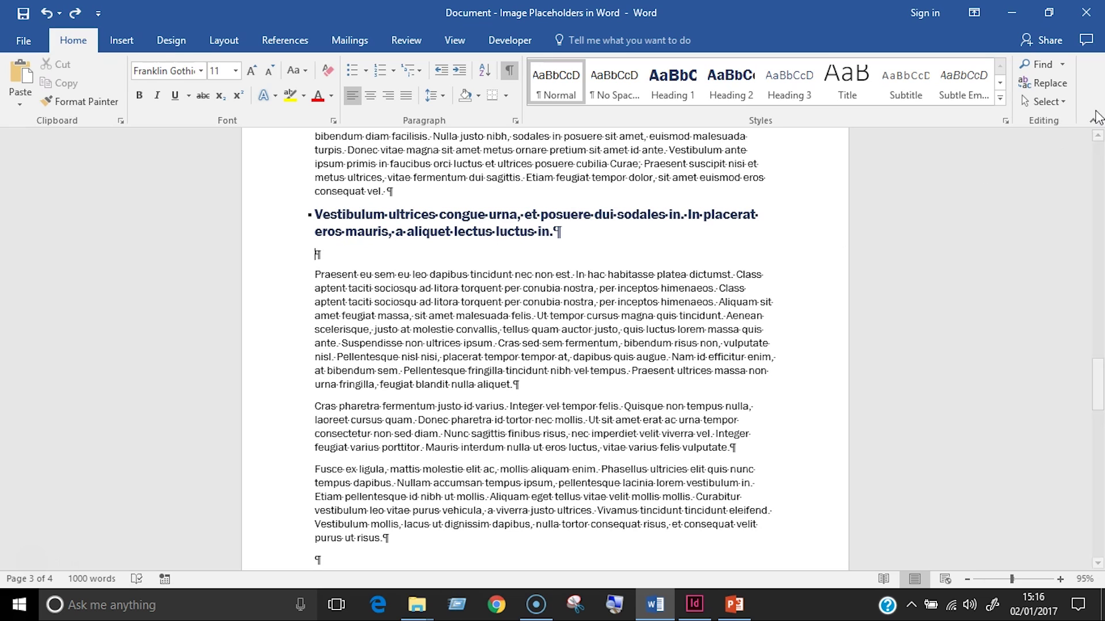
Check in the ribbon customization options that the Developer tab is enabled.
{"action": "right_click", "coordinate": [1088, 77]}
{"action": "left_click", "coordinate": [974, 126]}
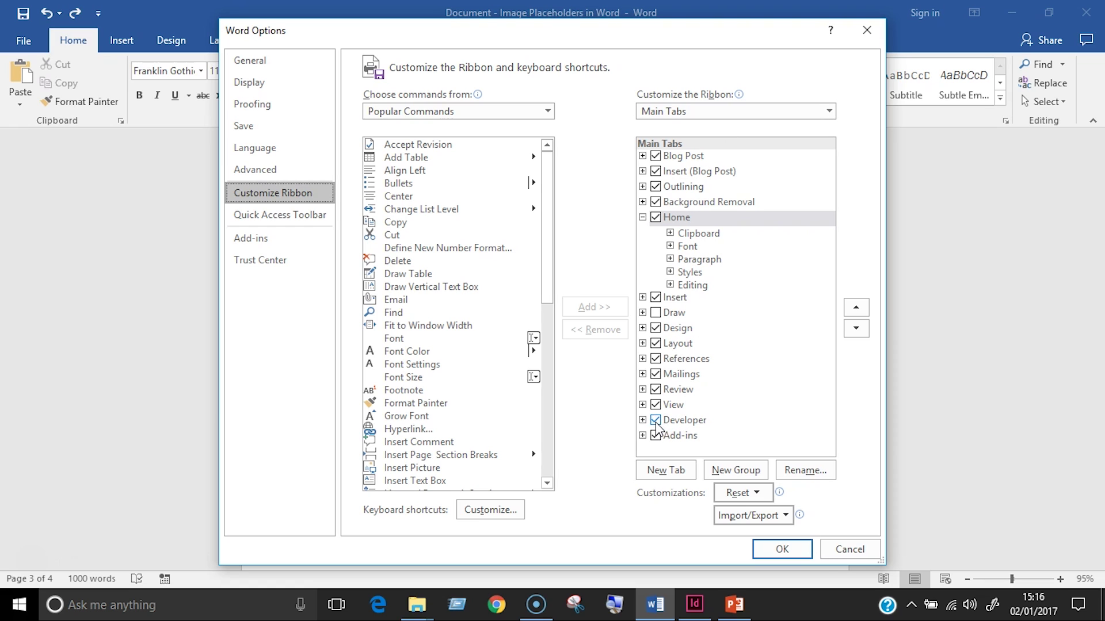
{"action": "left_click", "coordinate": [771, 551]}
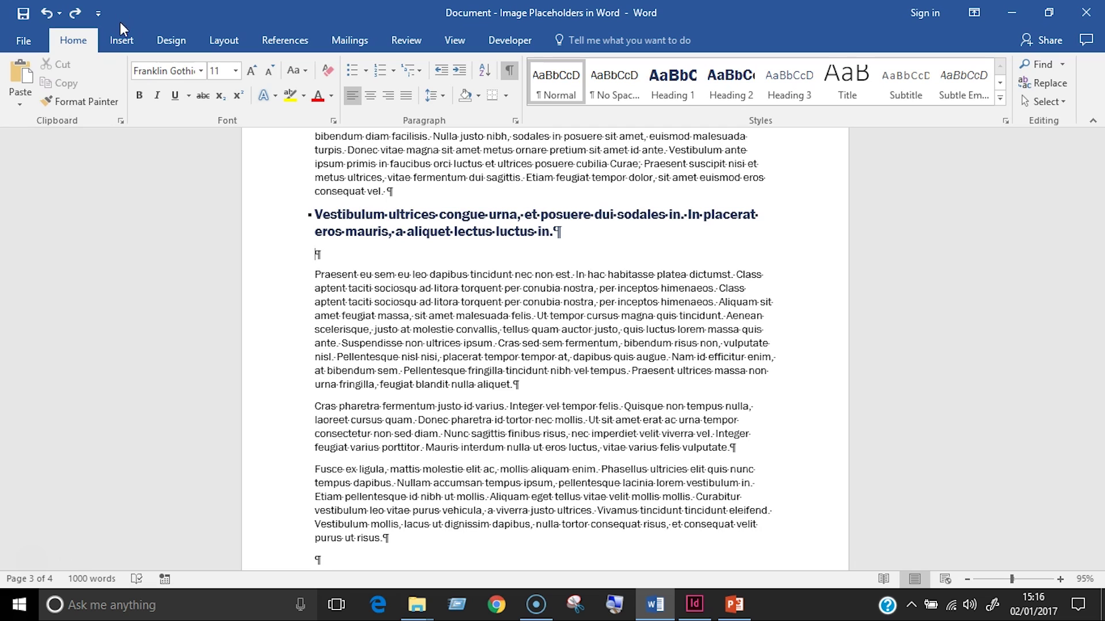
Insert a 1x1 table in the empty paragraph below the heading "Vestibulum ultrices congue urna" on page 3.
{"action": "left_click", "coordinate": [122, 42]}
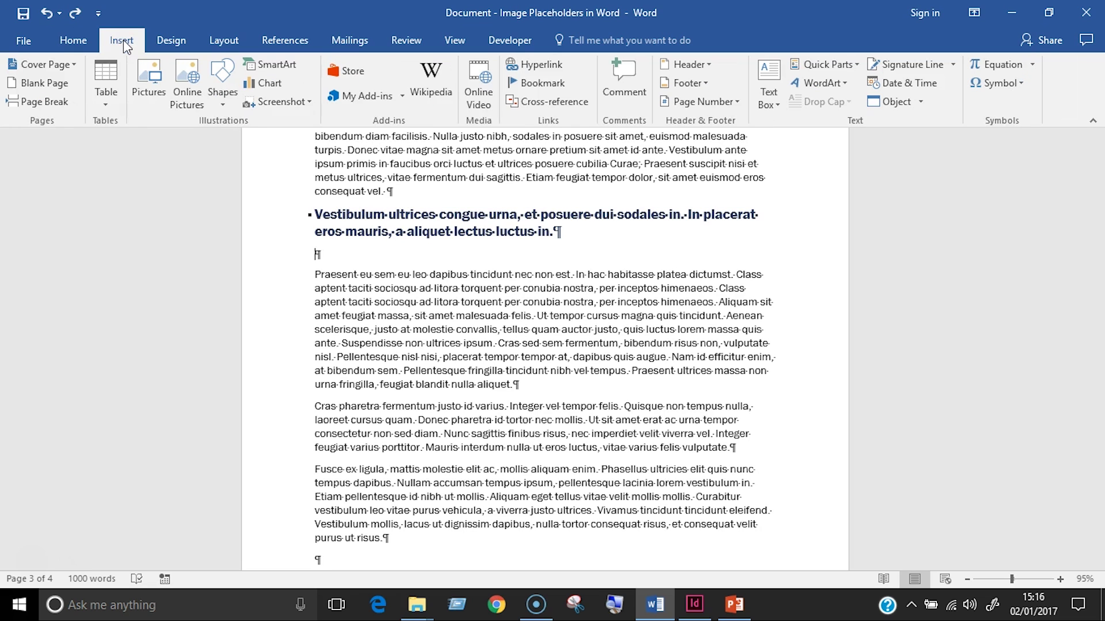
{"action": "left_click", "coordinate": [104, 92]}
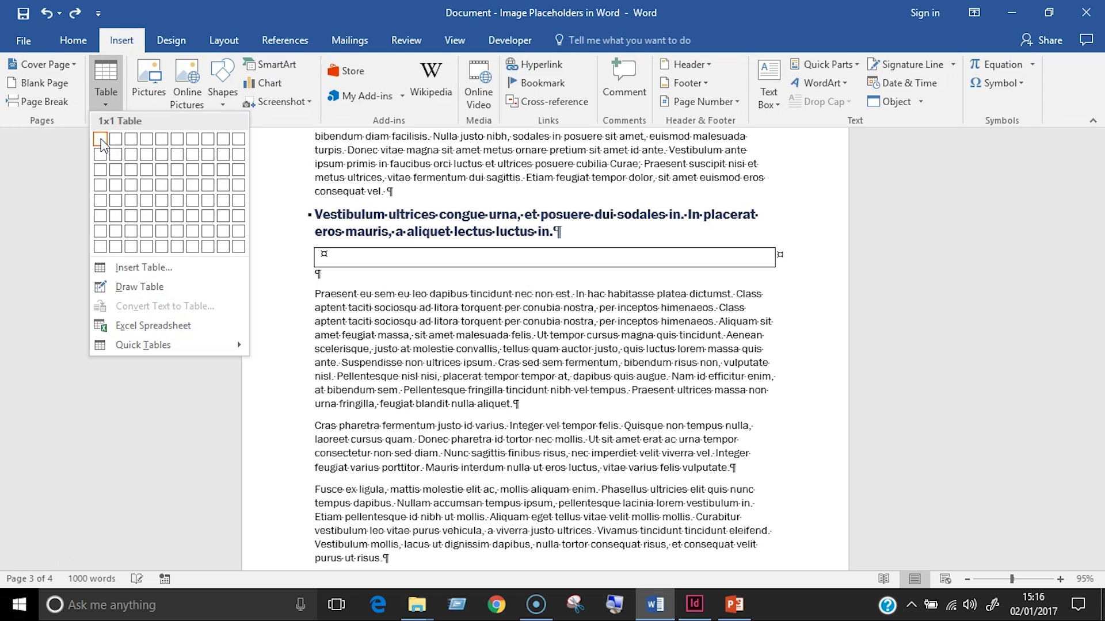
{"action": "left_click", "coordinate": [100, 140]}
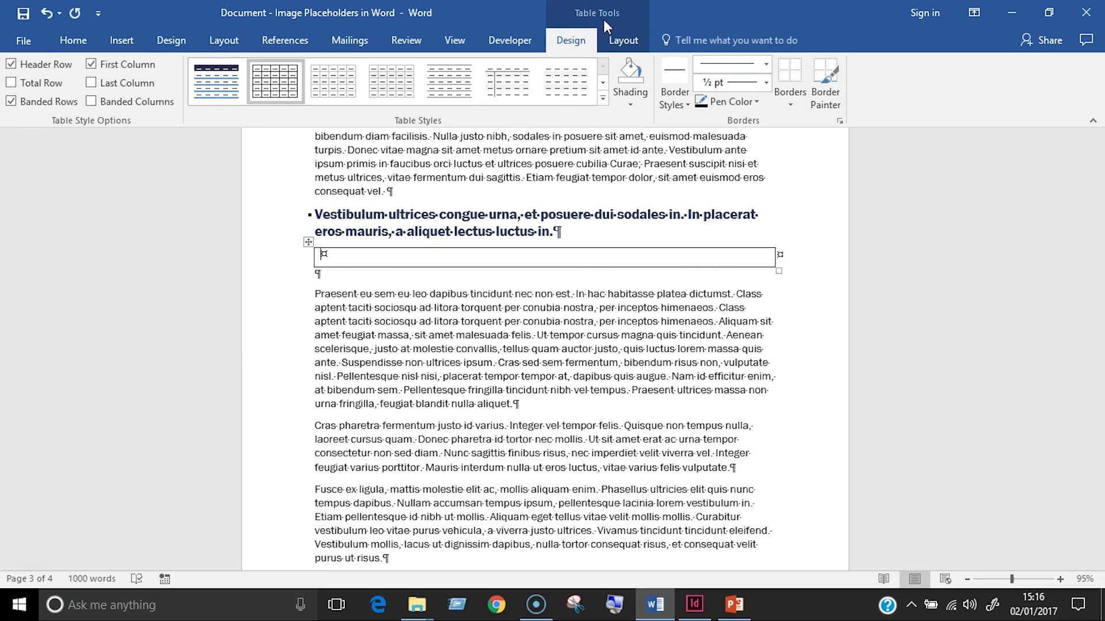
Set the new table's default left and right cell margins to 0 cm.
{"action": "left_click", "coordinate": [618, 45]}
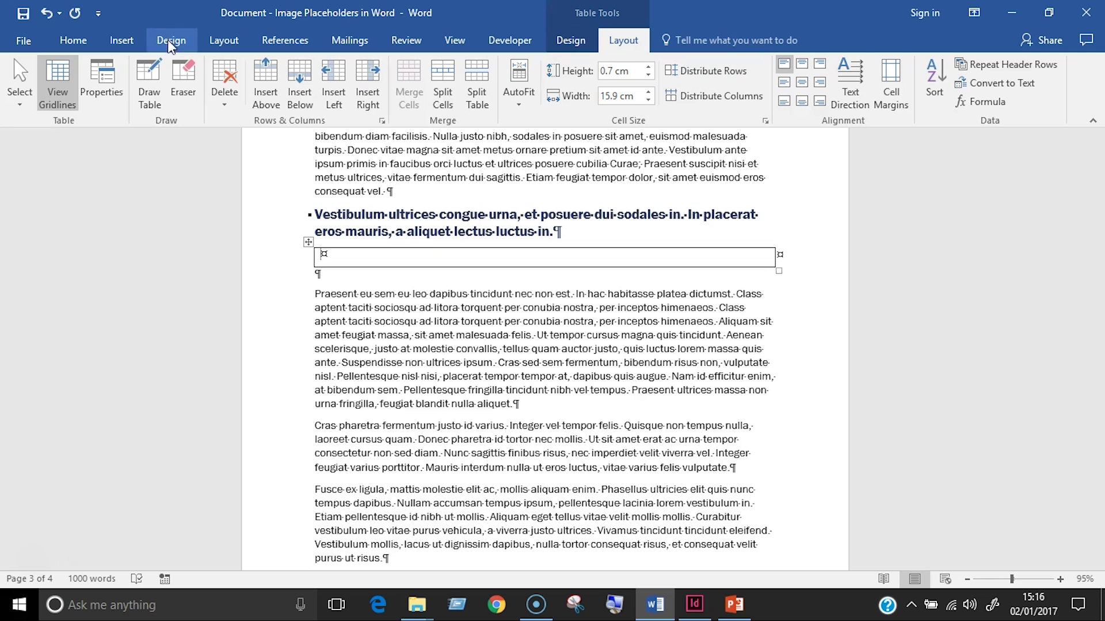
{"action": "left_click", "coordinate": [101, 86]}
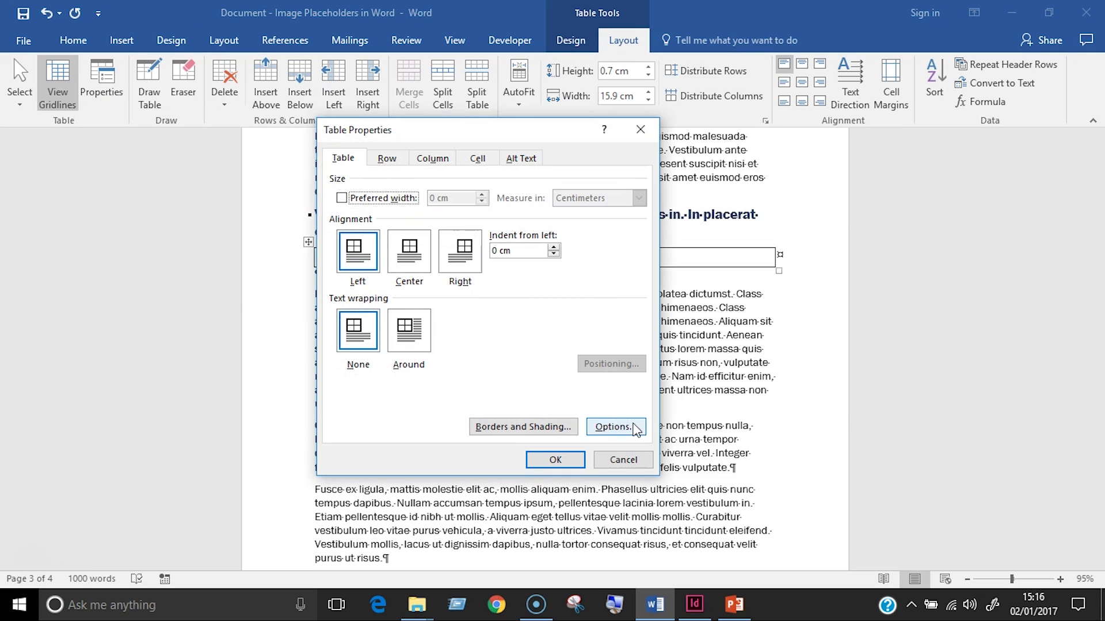
{"action": "left_click", "coordinate": [631, 427]}
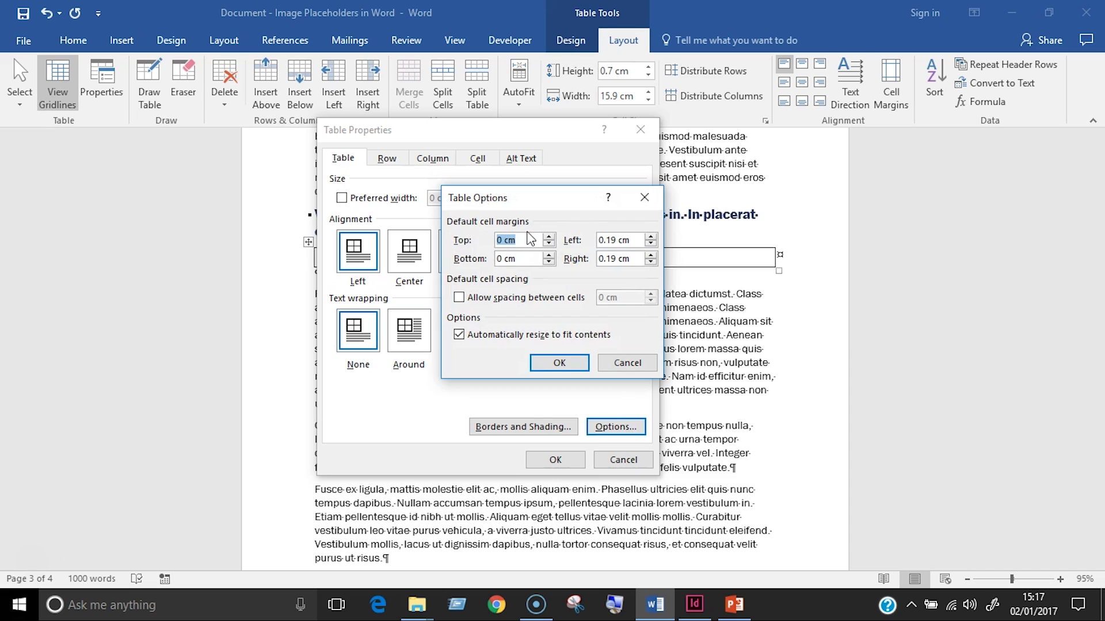
{"action": "key", "text": "Tab"}
{"action": "key", "text": "Tab"}
{"action": "type", "text": "0"}
{"action": "key", "text": "Tab"}
{"action": "type", "text": "0"}
{"action": "left_click", "coordinate": [560, 363]}
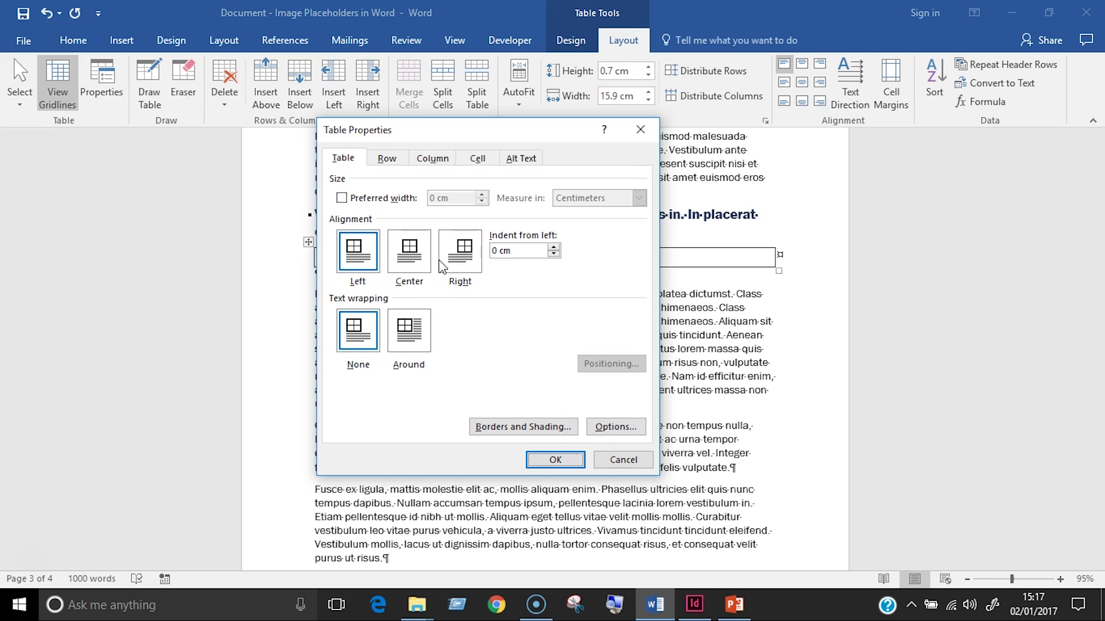
Set the table's preferred width to 12.5 cm and its row height to 7.5 cm.
{"action": "left_click", "coordinate": [341, 199]}
{"action": "key", "text": "Tab"}
{"action": "type", "text": "12.5"}
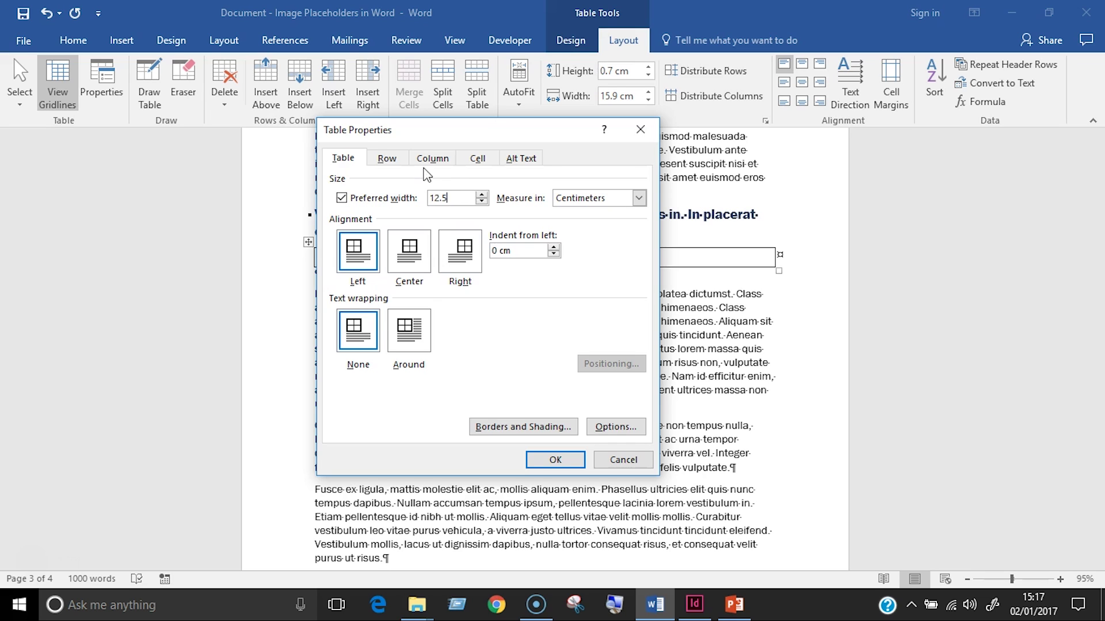
{"action": "left_click", "coordinate": [387, 164]}
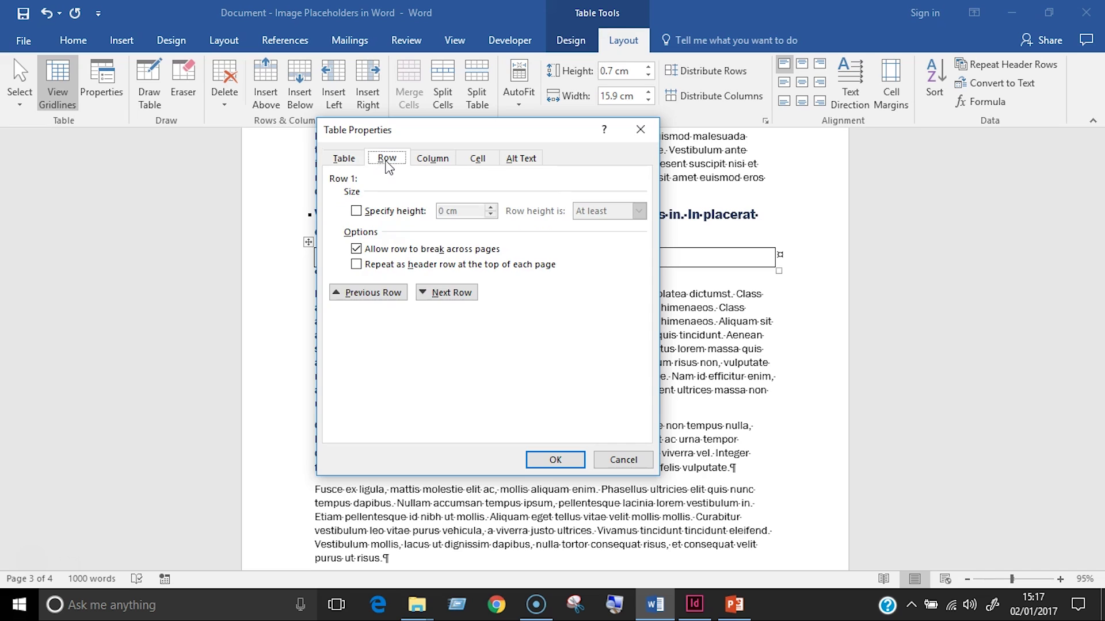
{"action": "left_click", "coordinate": [380, 214]}
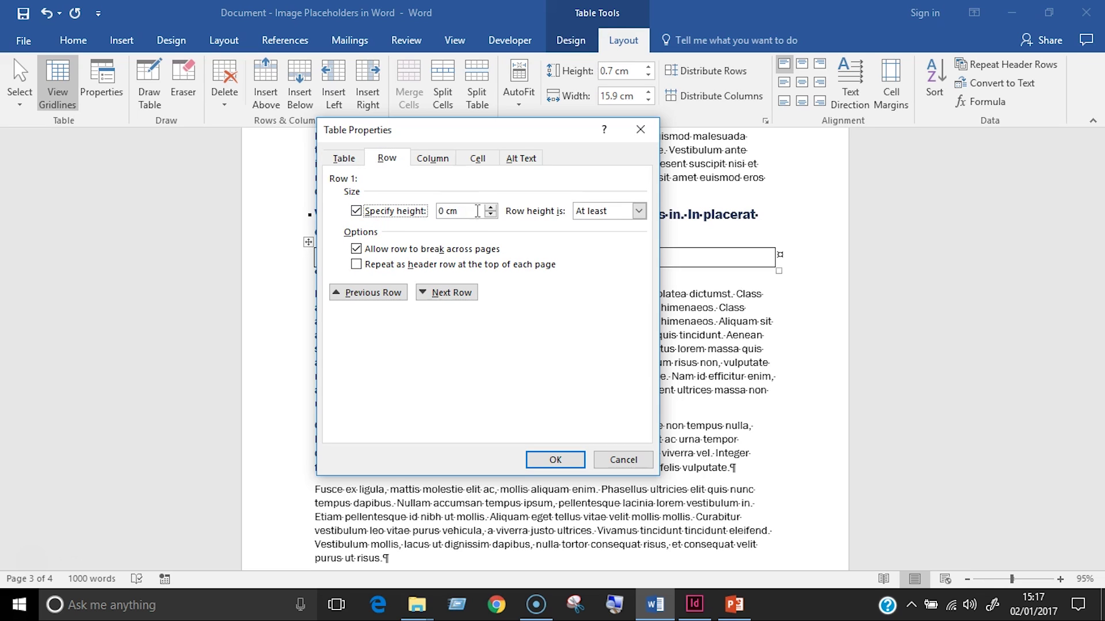
{"action": "left_click_drag", "start_coordinate": [477, 211], "coordinate": [437, 212]}
{"action": "type", "text": "7.5"}
{"action": "left_click", "coordinate": [534, 462]}
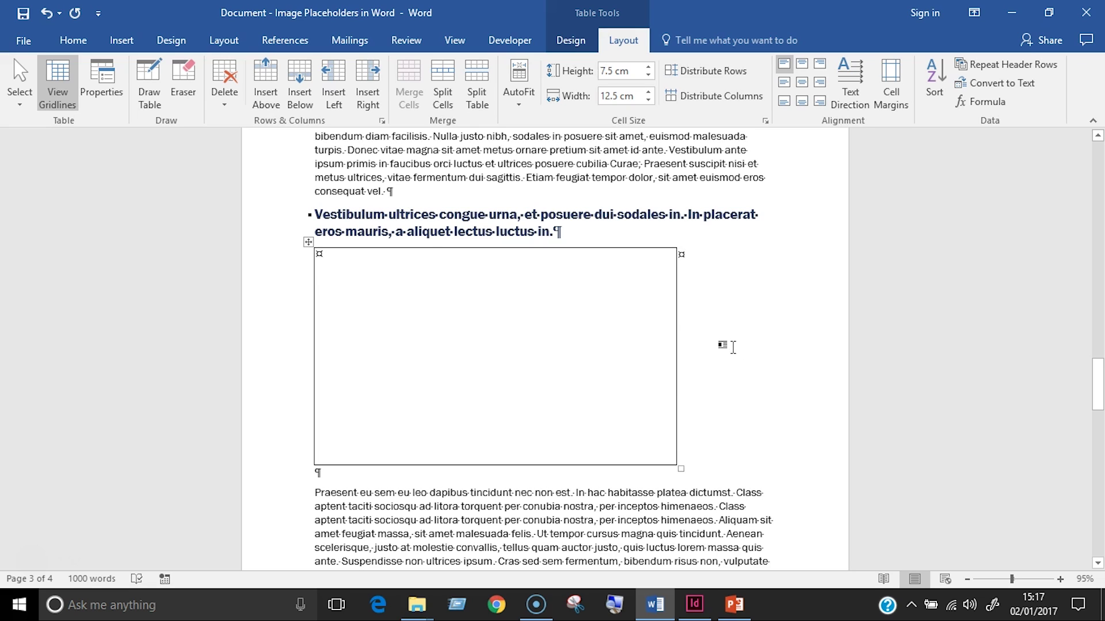
Insert a picture content control in the table cell.
{"action": "left_click", "coordinate": [497, 41]}
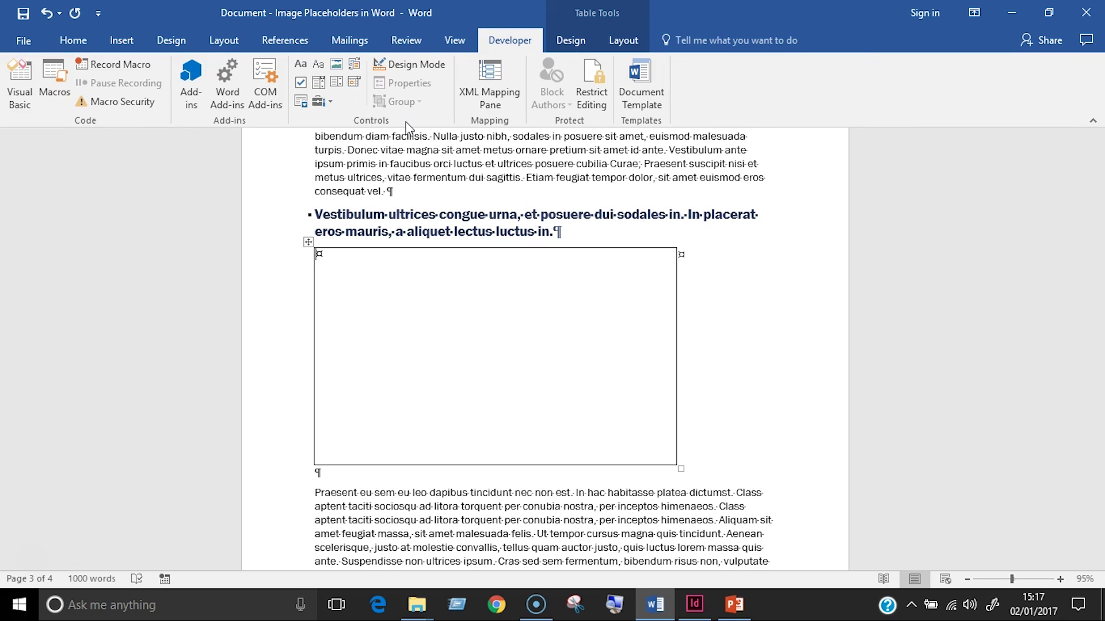
{"action": "left_click", "coordinate": [334, 64]}
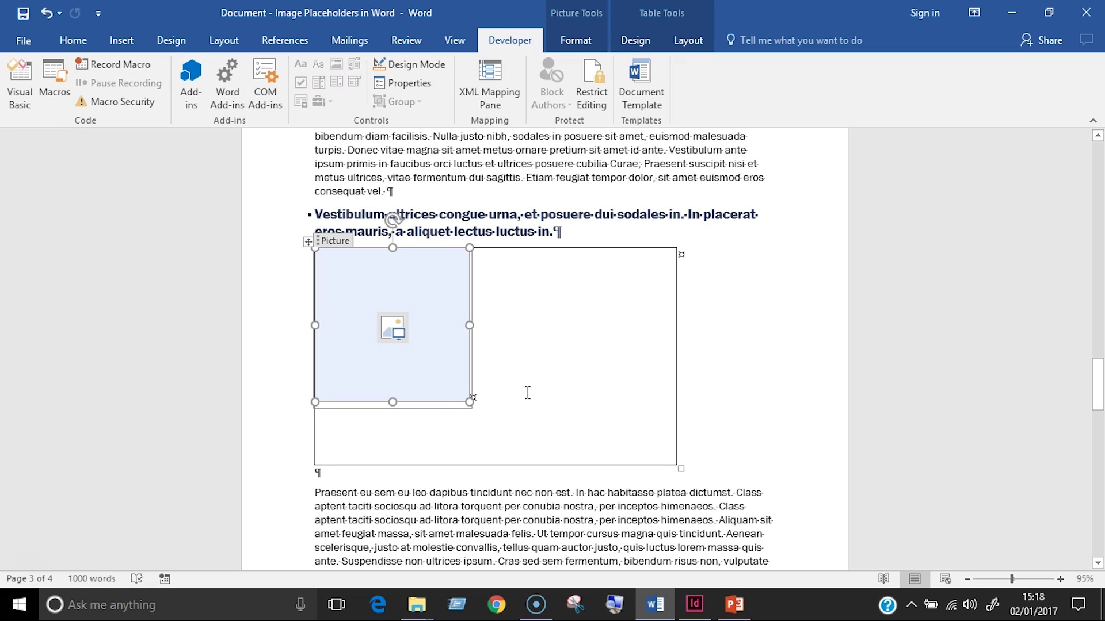
Unlock the picture content control's aspect ratio and set its size to 12.5 cm wide by 7.5 cm high.
{"action": "right_click", "coordinate": [430, 342]}
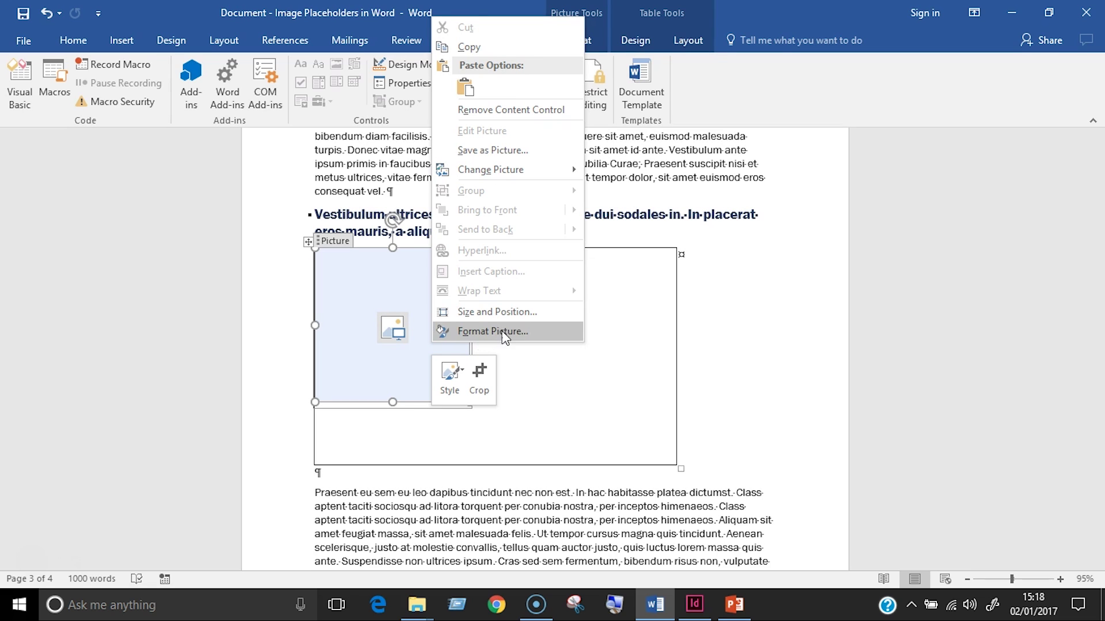
{"action": "left_click", "coordinate": [521, 313]}
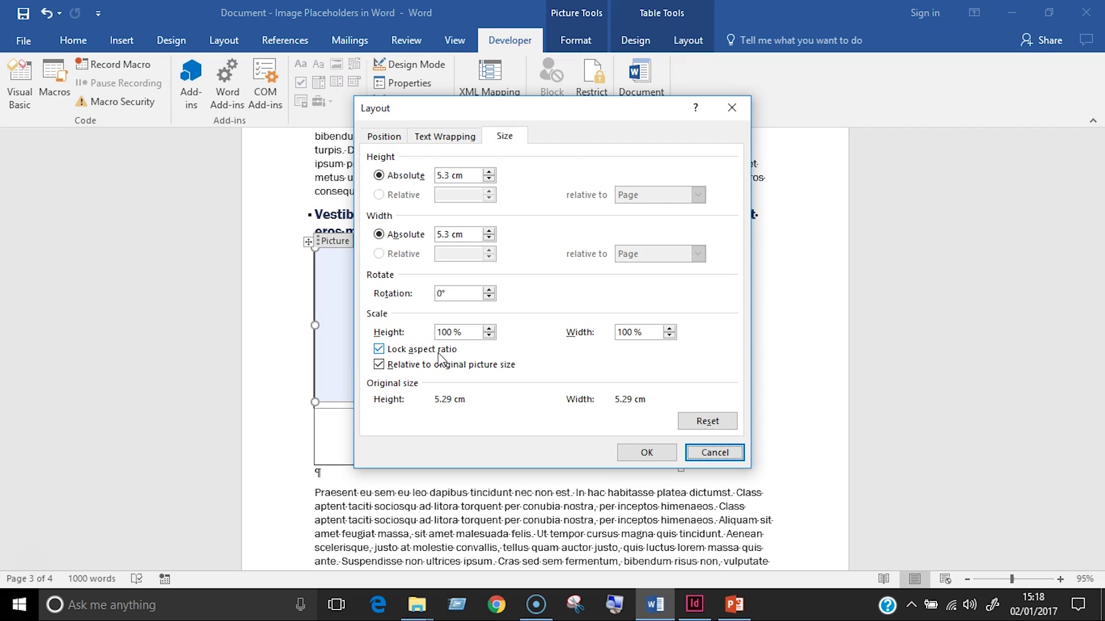
{"action": "left_click_drag", "start_coordinate": [583, 118], "coordinate": [793, 160]}
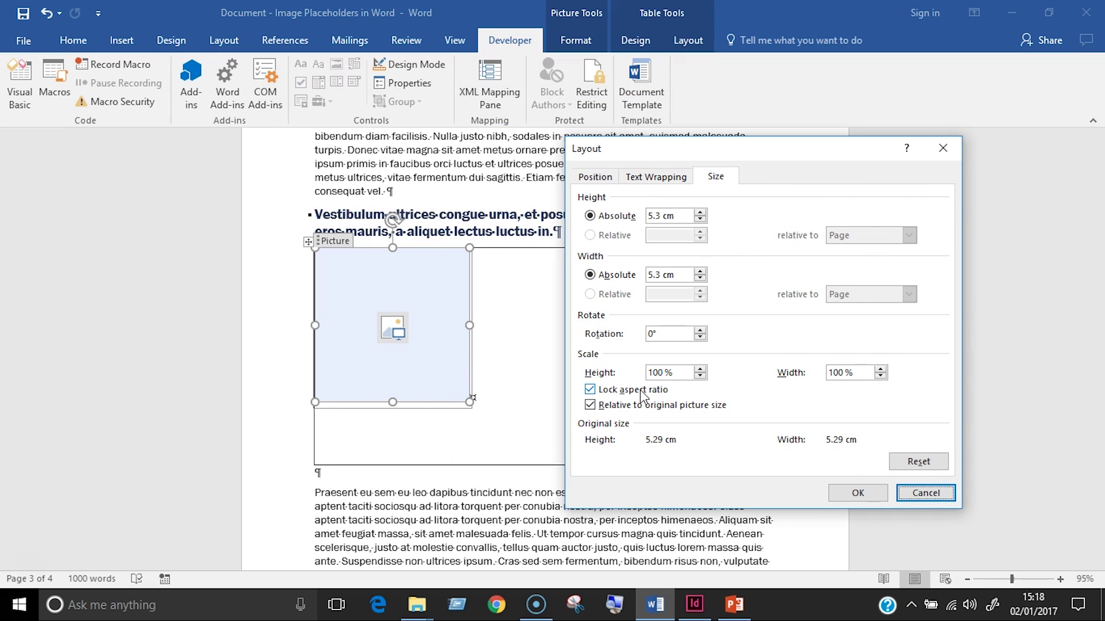
{"action": "left_click", "coordinate": [616, 391]}
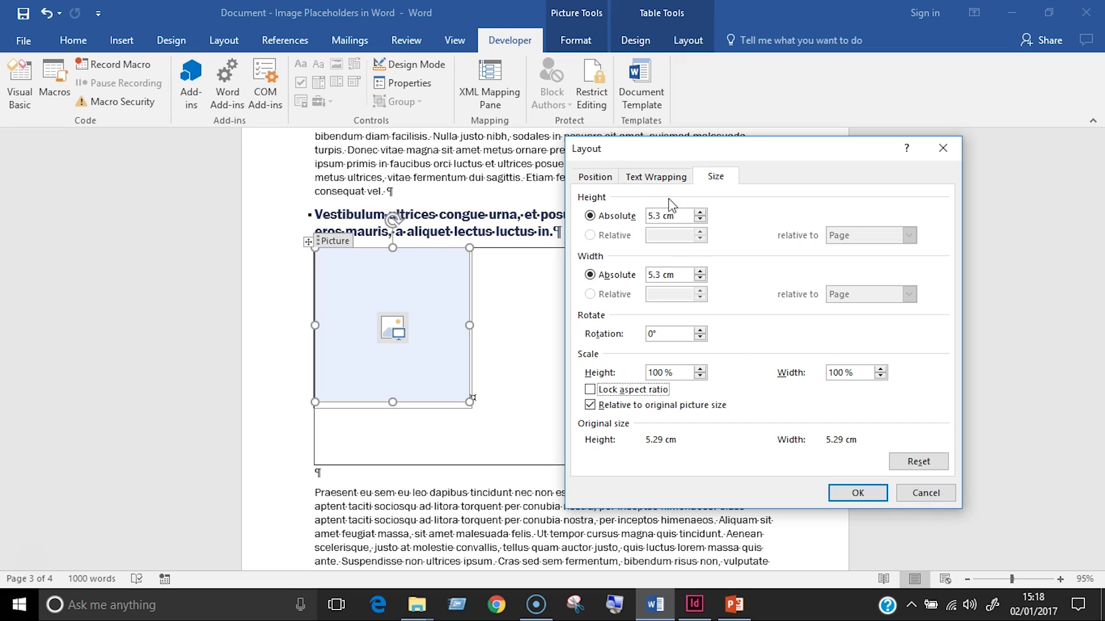
{"action": "left_click_drag", "start_coordinate": [679, 274], "coordinate": [610, 277]}
{"action": "type", "text": "12.5"}
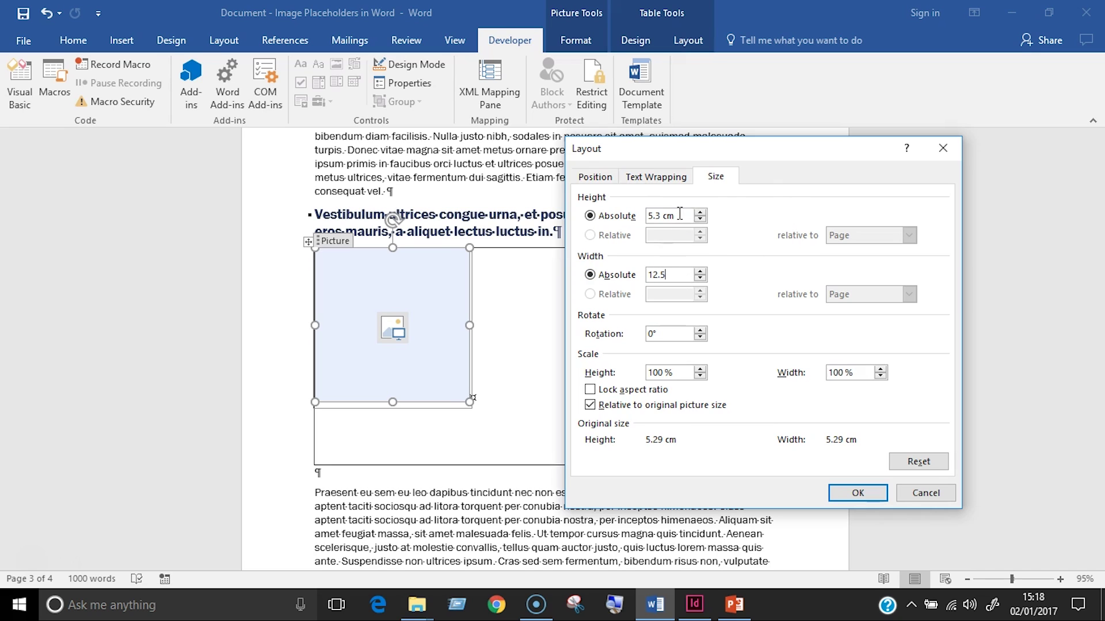
{"action": "left_click_drag", "start_coordinate": [684, 215], "coordinate": [560, 199]}
{"action": "type", "text": "7.5"}
{"action": "left_click", "coordinate": [858, 493]}
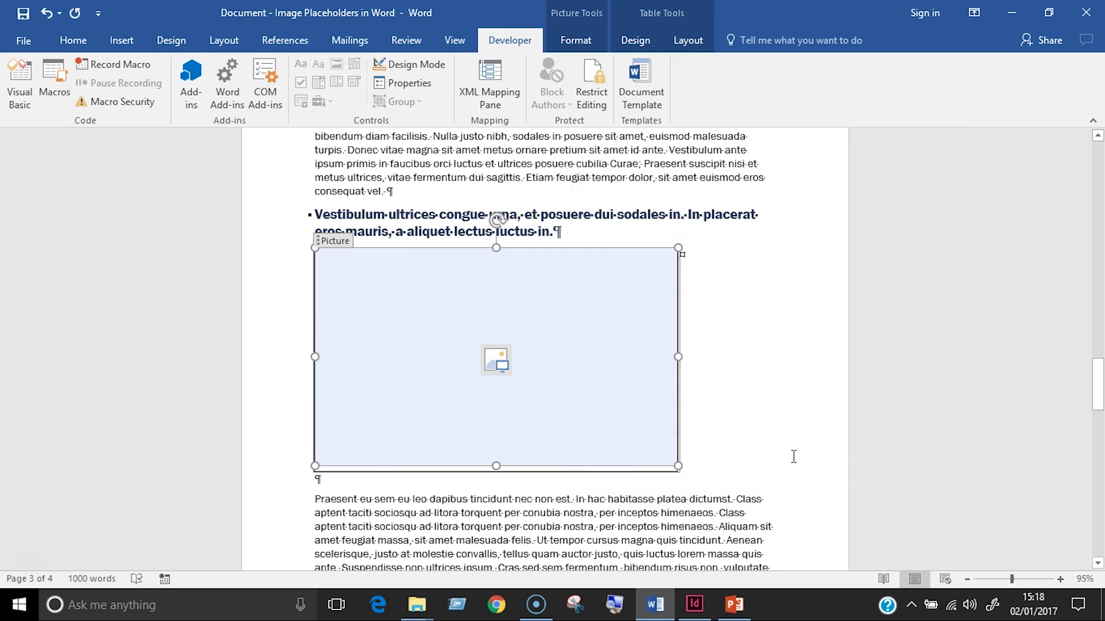
{"action": "left_click", "coordinate": [769, 437]}
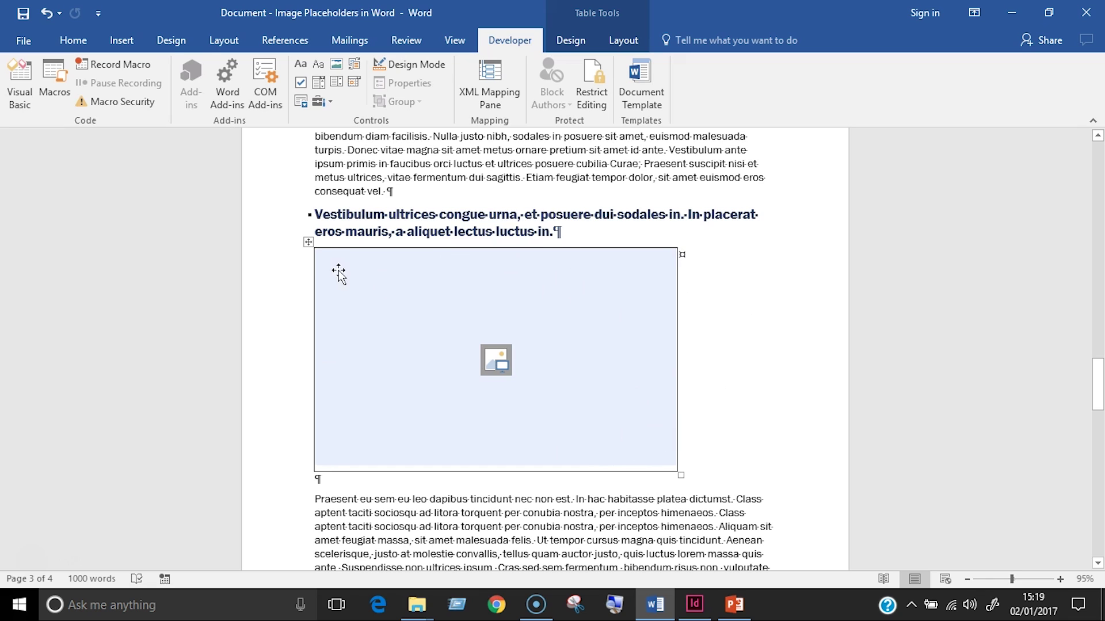
Remove all borders from the one-cell table around the picture placeholder.
{"action": "left_click", "coordinate": [308, 242]}
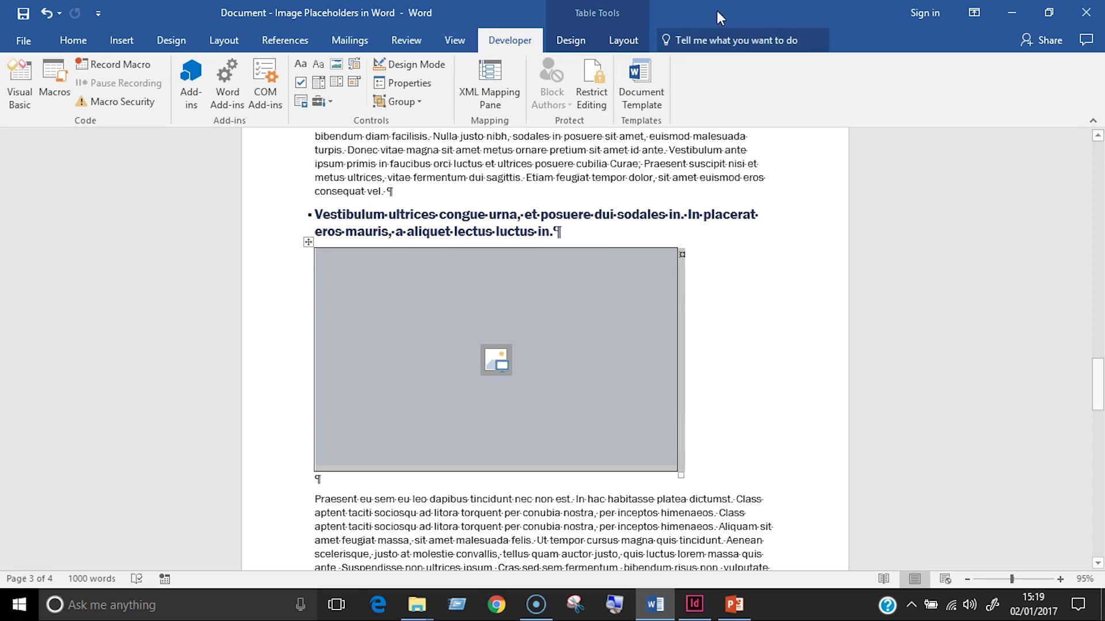
{"action": "left_click", "coordinate": [578, 46]}
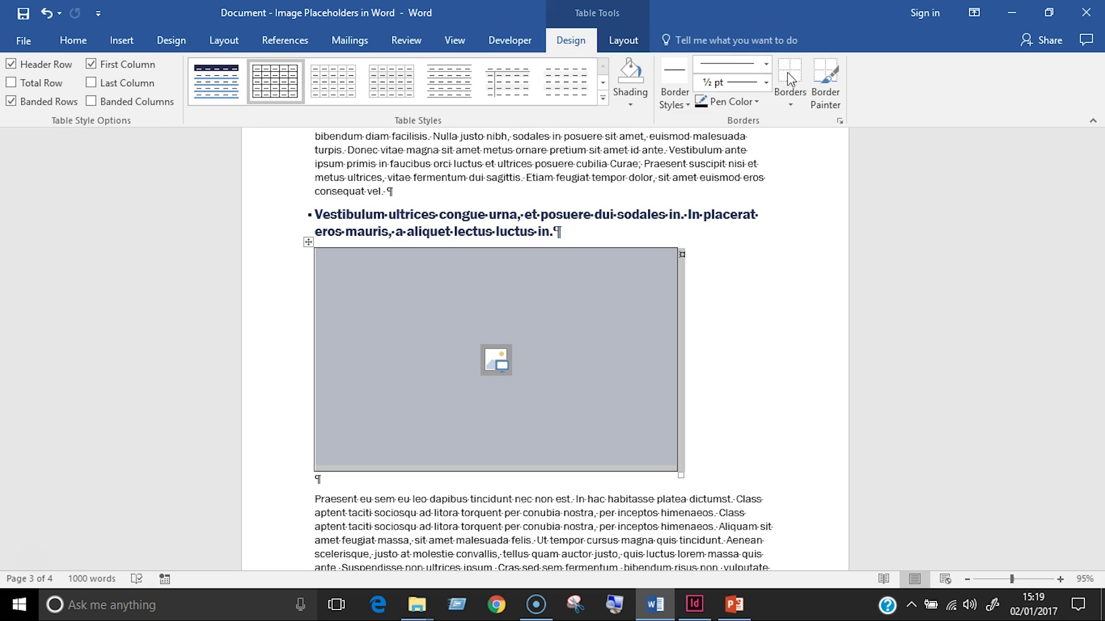
{"action": "left_click", "coordinate": [791, 106]}
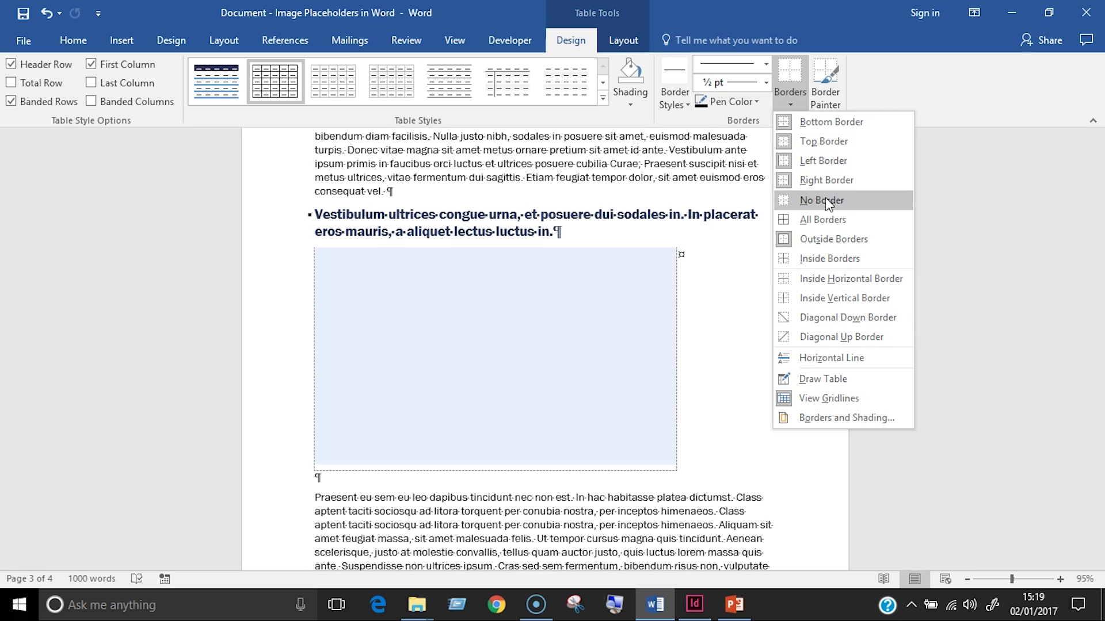
{"action": "left_click", "coordinate": [825, 198]}
{"action": "left_click", "coordinate": [759, 444]}
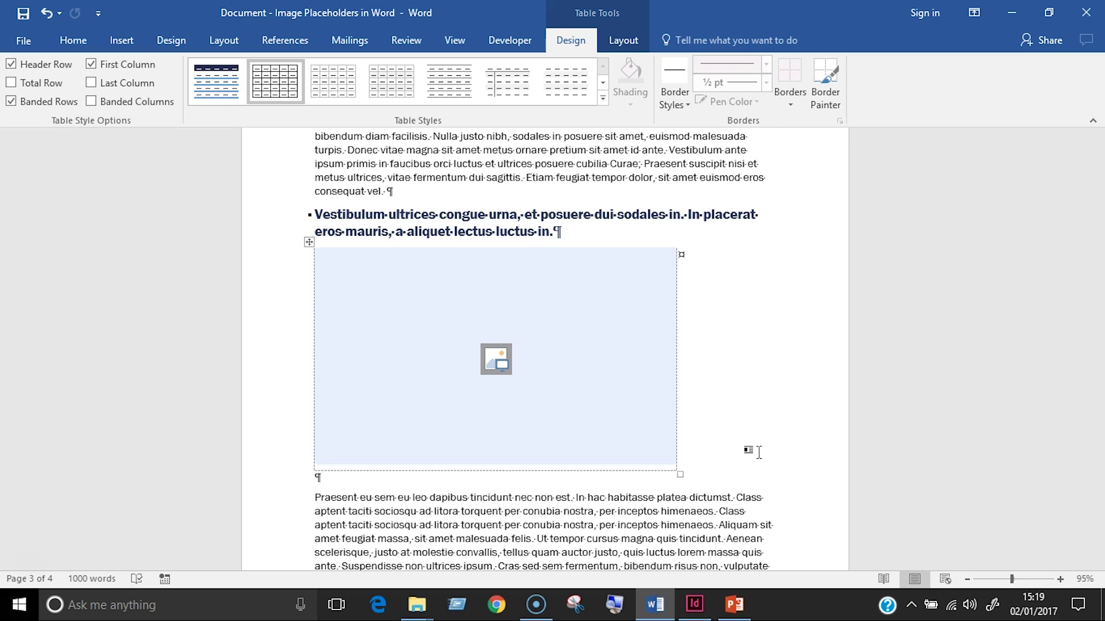
Insert the aerial road interchange photo from the Images folder into the picture placeholder.
{"action": "left_click", "coordinate": [493, 365]}
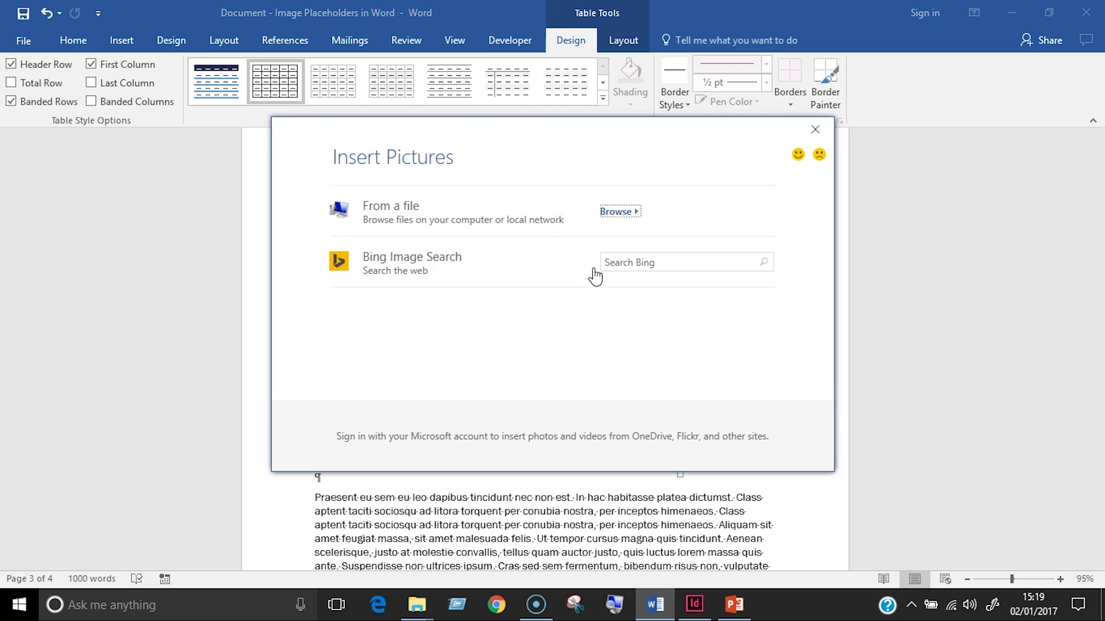
{"action": "left_click", "coordinate": [610, 211]}
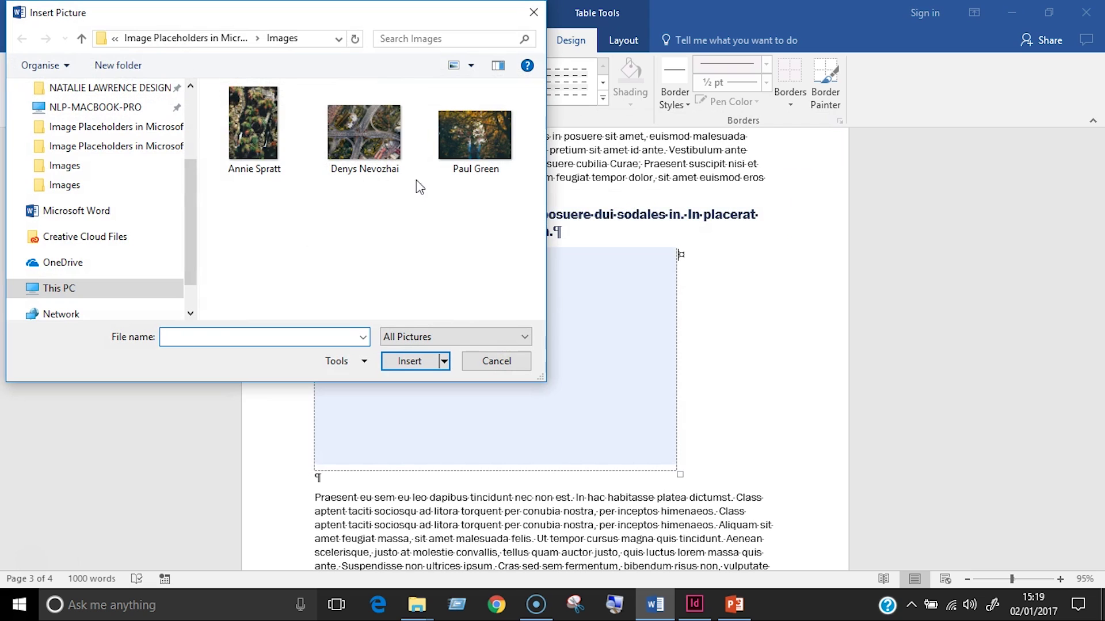
{"action": "left_click", "coordinate": [387, 156]}
{"action": "left_click", "coordinate": [414, 361]}
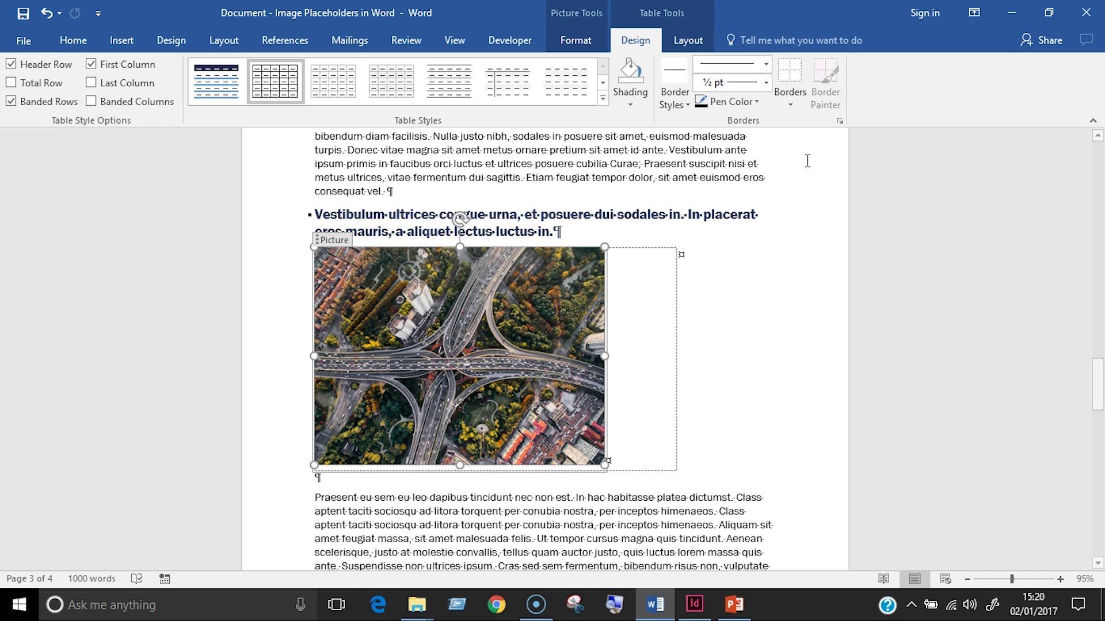
Set the crop position width of the road interchange photo to 12.5 cm in its picture formatting options.
{"action": "left_click", "coordinate": [581, 40]}
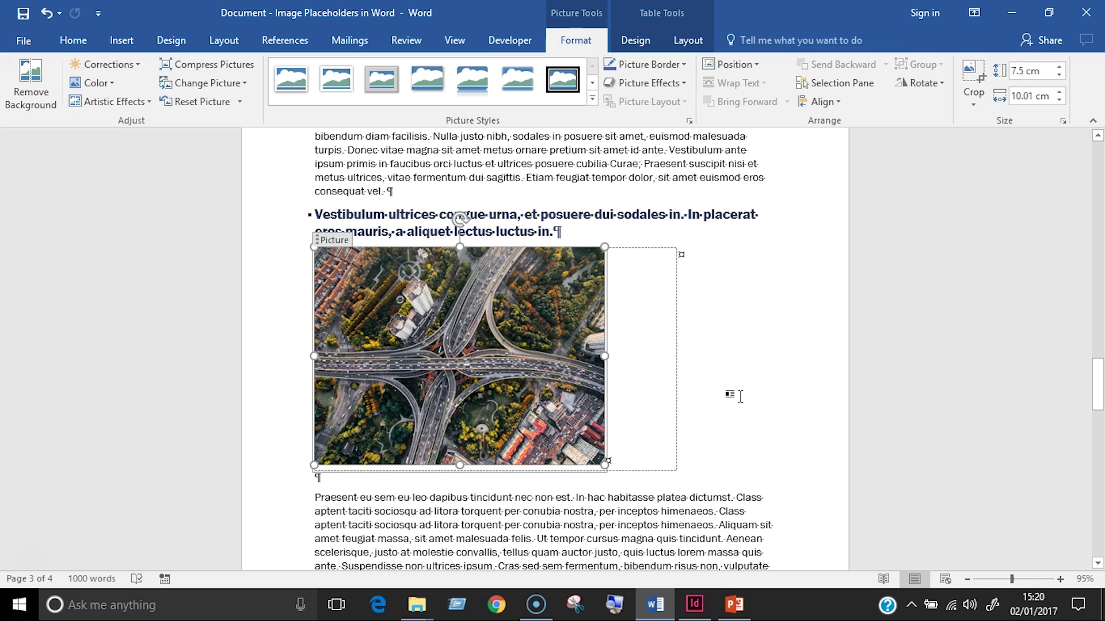
{"action": "right_click", "coordinate": [493, 357]}
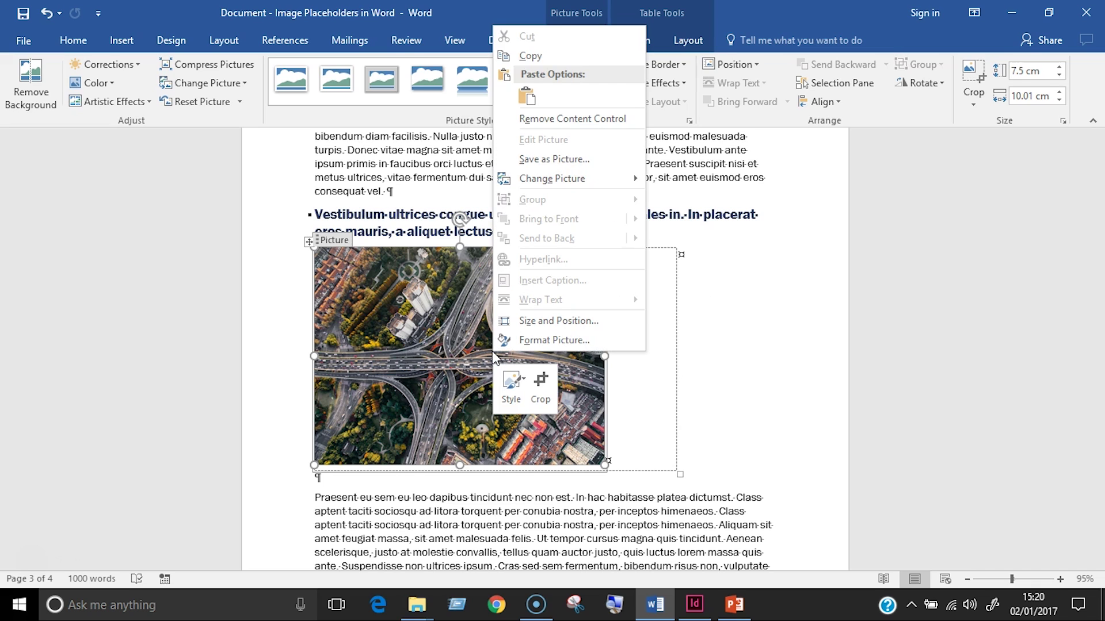
{"action": "left_click", "coordinate": [553, 339]}
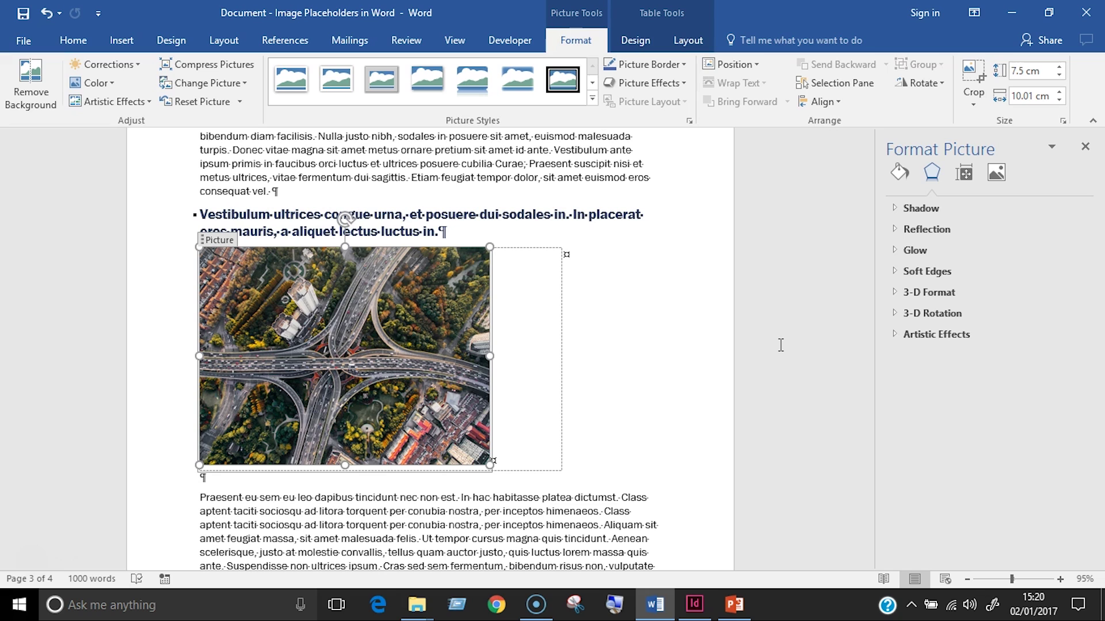
{"action": "left_click", "coordinate": [1001, 174]}
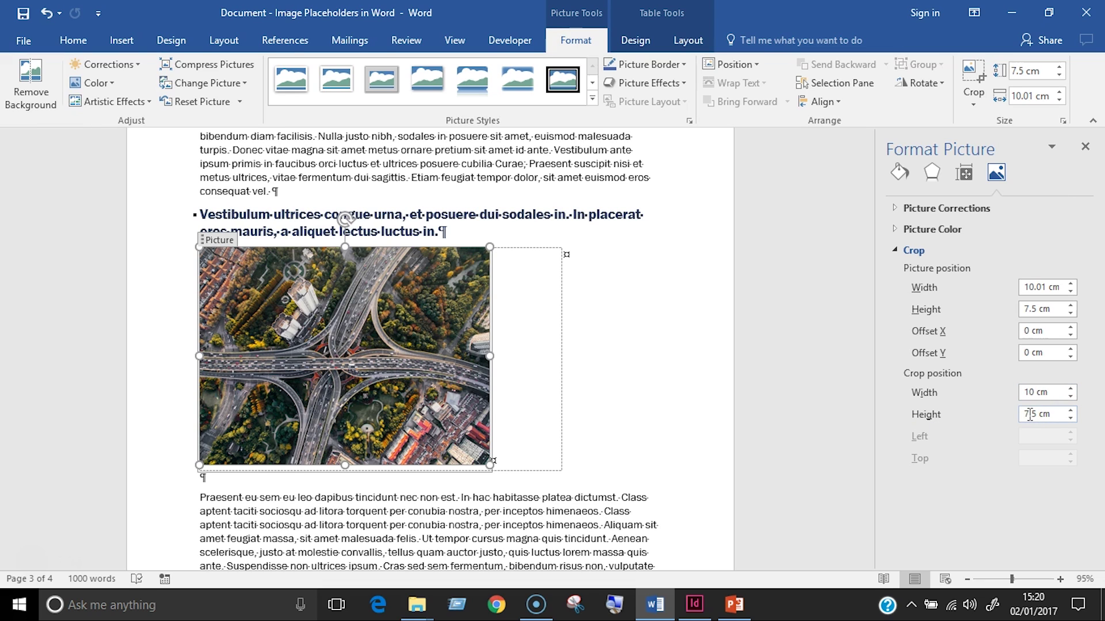
{"action": "left_click", "coordinate": [1028, 392]}
{"action": "double_click", "coordinate": [1028, 392]}
{"action": "type", "text": "12.5"}
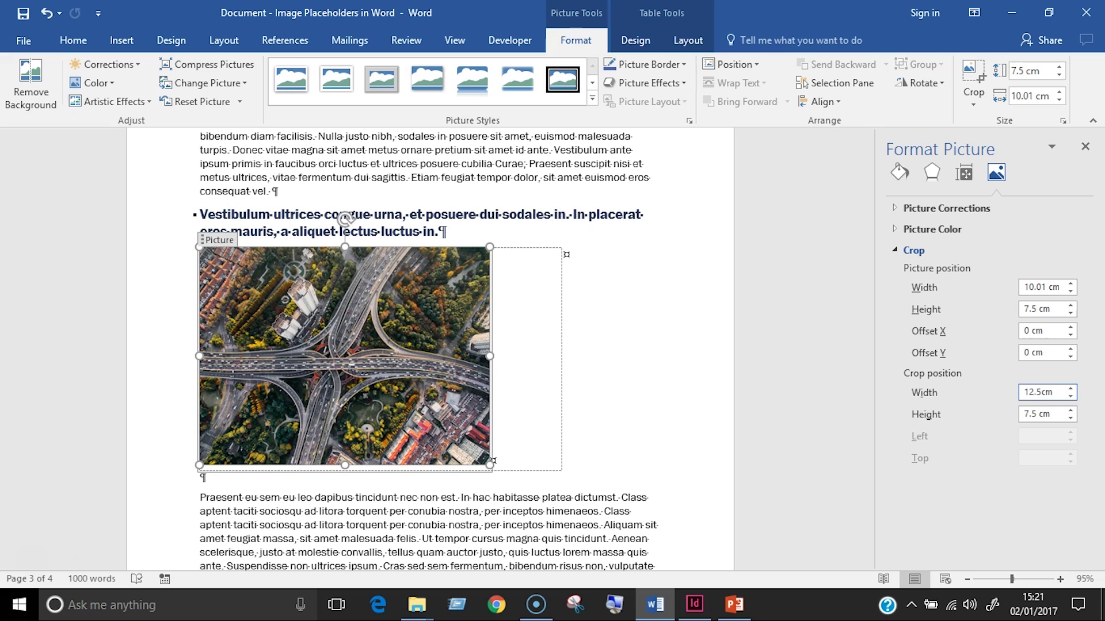
Apply the Fill crop option so the road interchange photo fills its crop area, and finish cropping.
{"action": "left_click", "coordinate": [972, 103]}
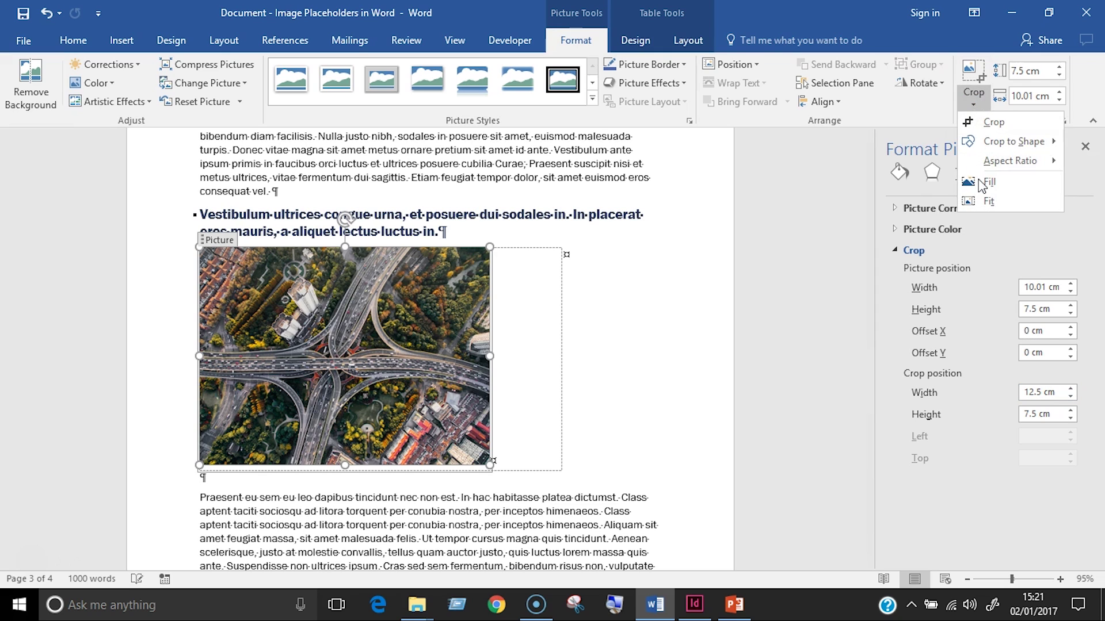
{"action": "left_click", "coordinate": [978, 201]}
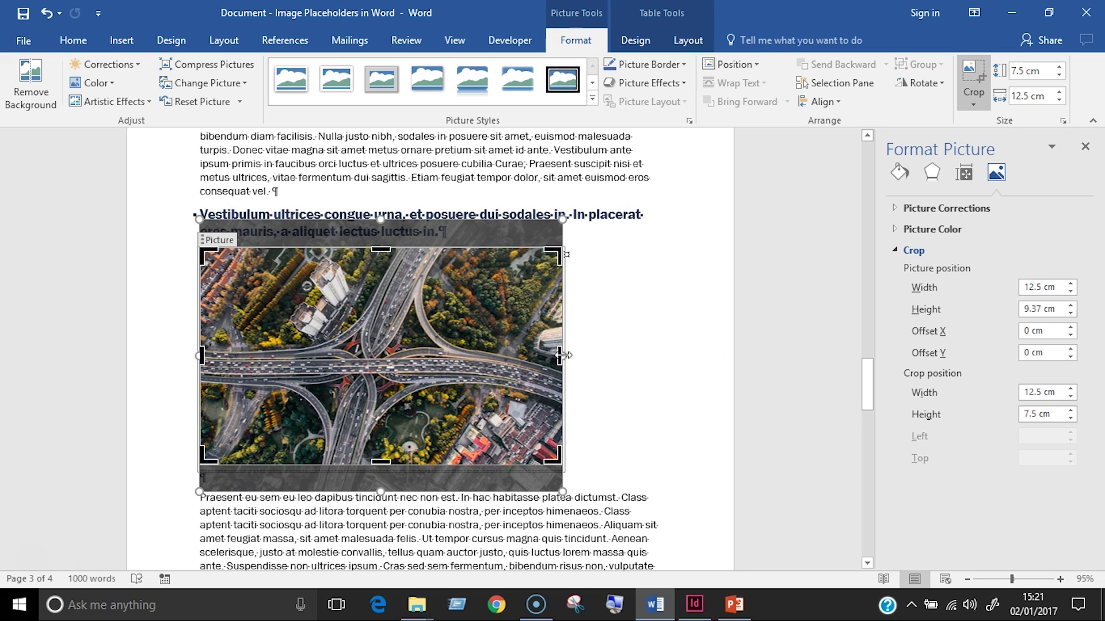
{"action": "left_click", "coordinate": [643, 296]}
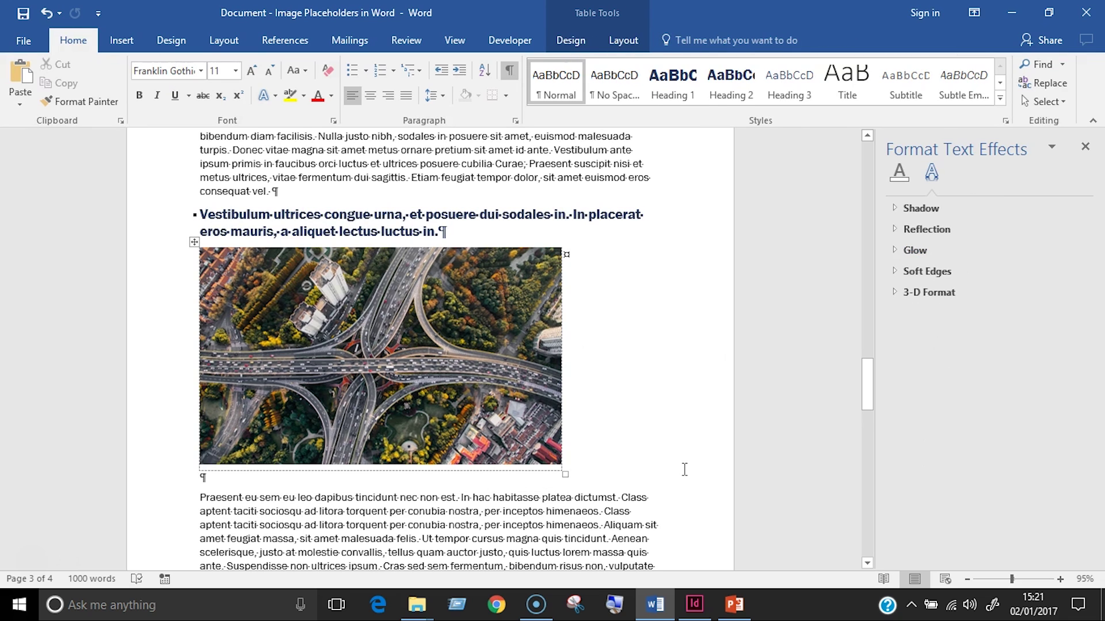
Check the size of the cropped picture and of its table cell, and close the Format Picture pane.
{"action": "left_click", "coordinate": [482, 328]}
{"action": "left_click", "coordinate": [575, 40]}
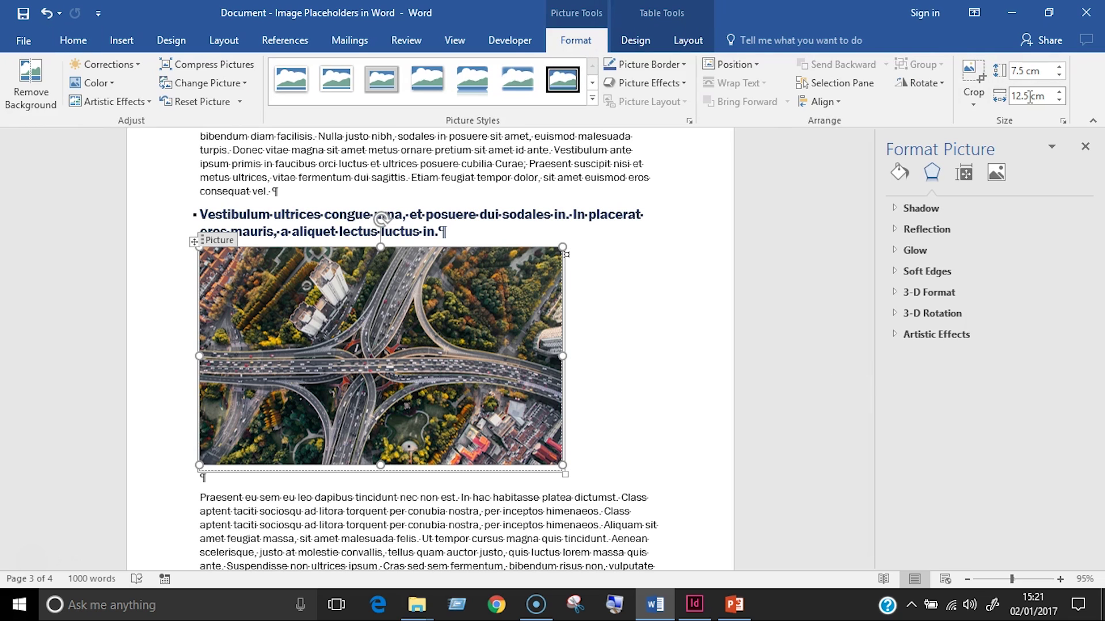
{"action": "left_click", "coordinate": [688, 39]}
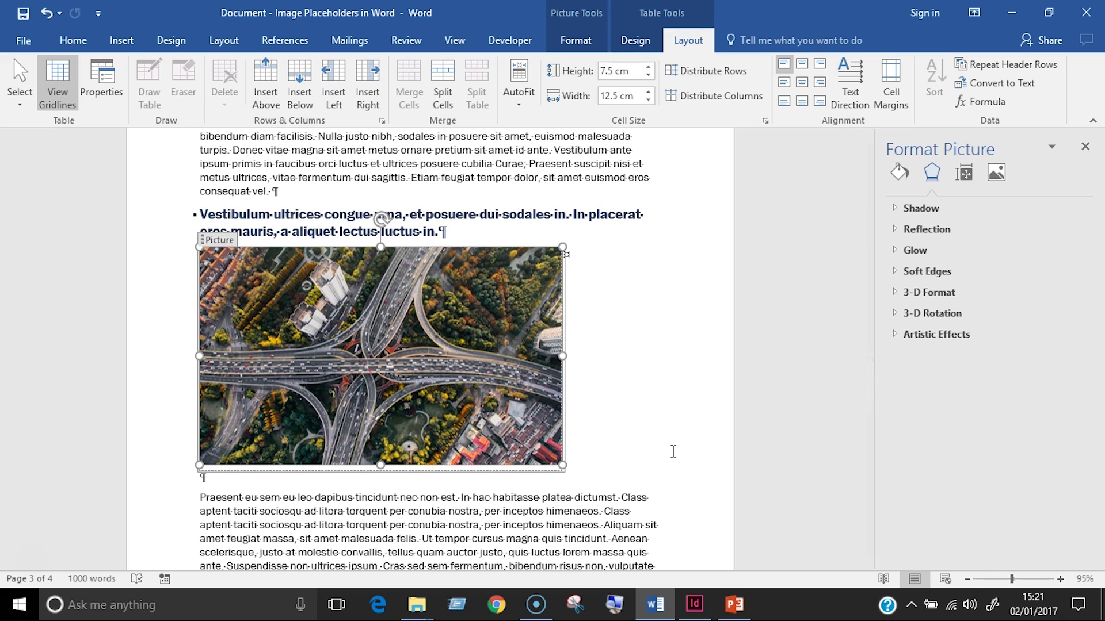
{"action": "left_click", "coordinate": [1085, 146]}
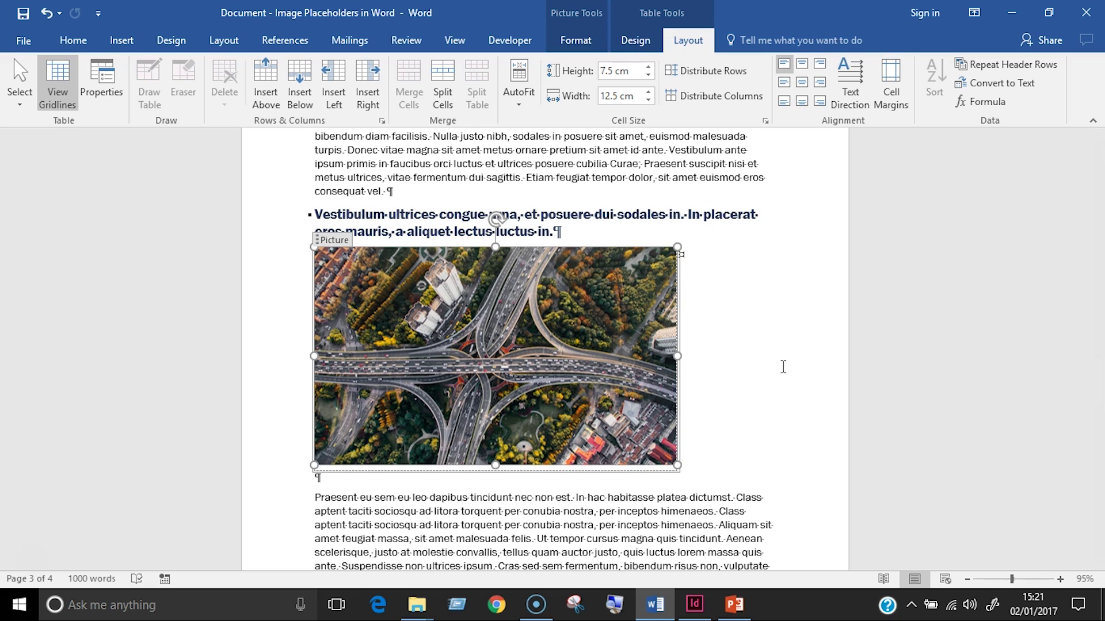
Replace the road interchange photo with the autumn trees photo from the Images folder.
{"action": "right_click", "coordinate": [559, 332]}
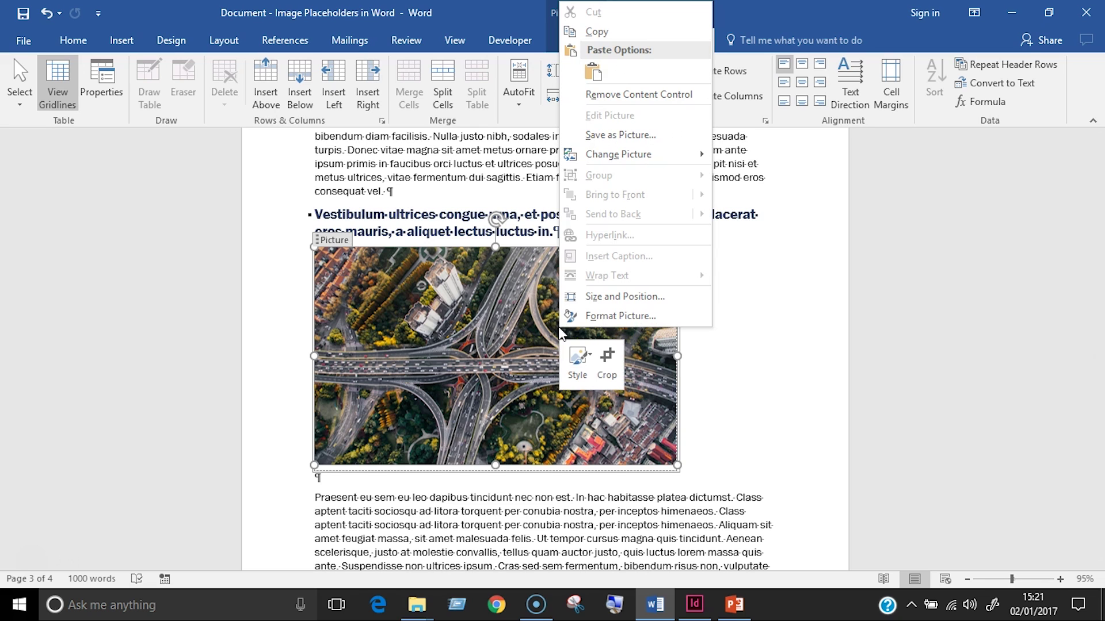
{"action": "mouse_move", "coordinate": [643, 158]}
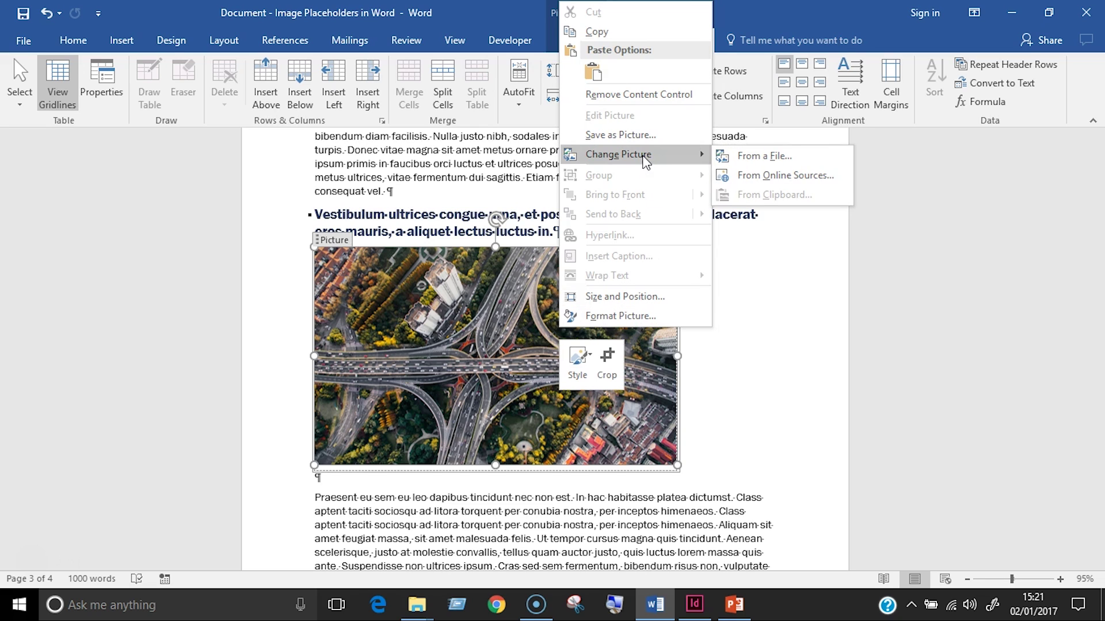
{"action": "left_click", "coordinate": [805, 156]}
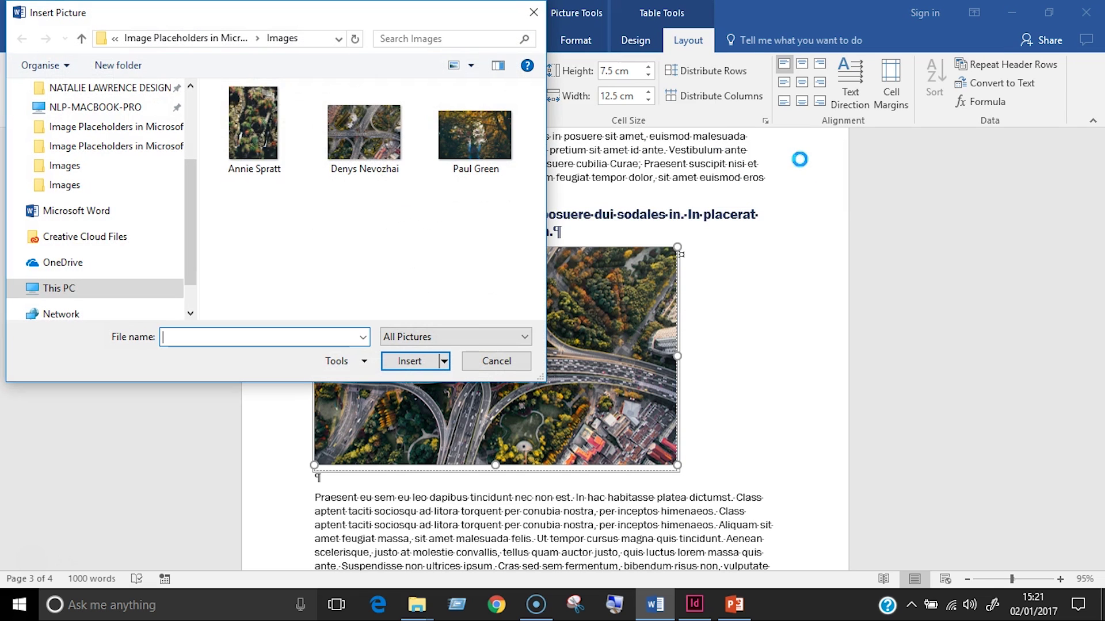
{"action": "left_click", "coordinate": [475, 135]}
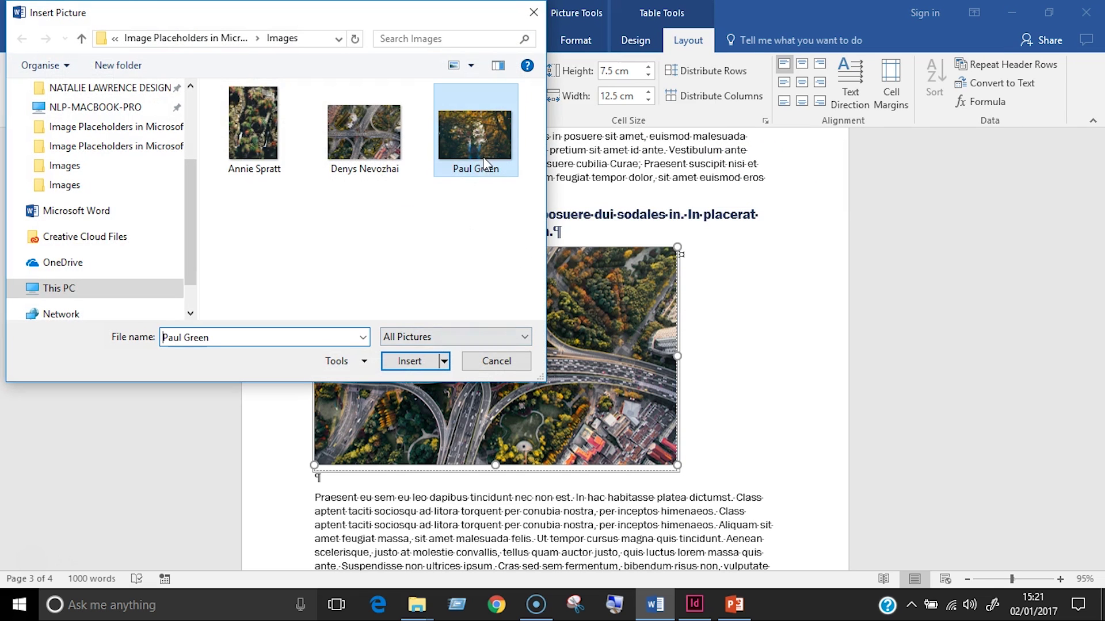
{"action": "left_click", "coordinate": [410, 362]}
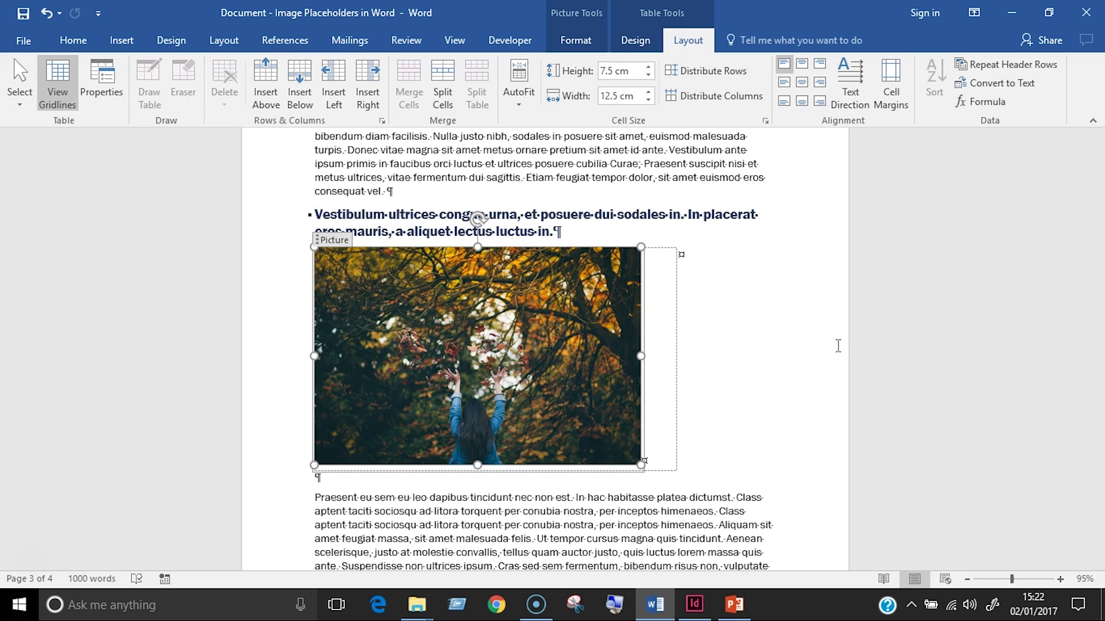
Delete the autumn trees photo from the content control and insert it again from the Images folder.
{"action": "left_click", "coordinate": [575, 40]}
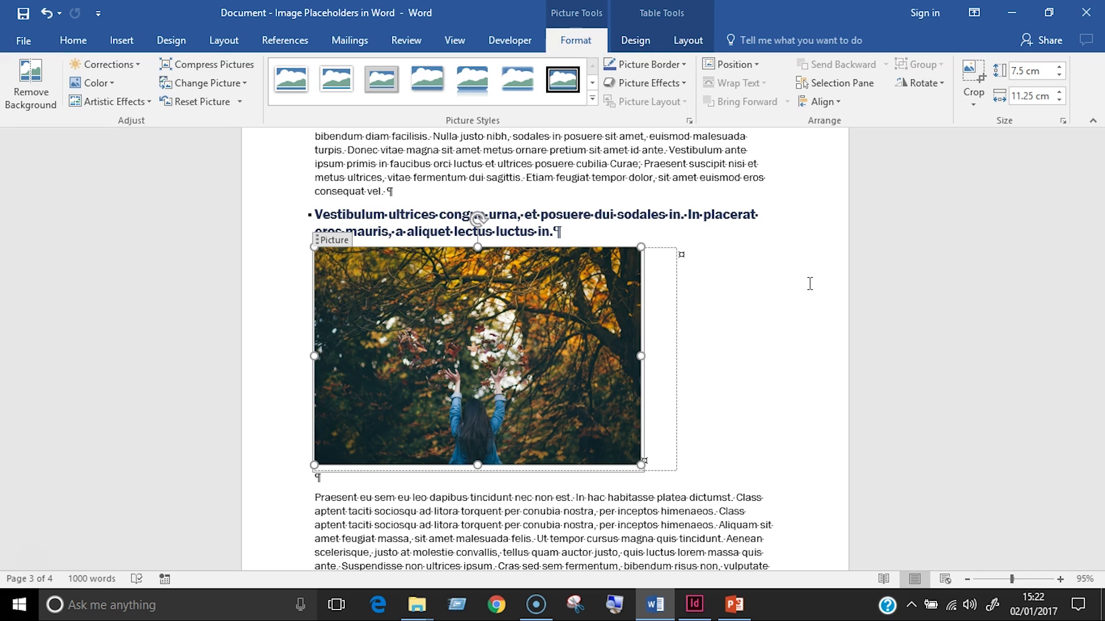
{"action": "key", "text": "Delete"}
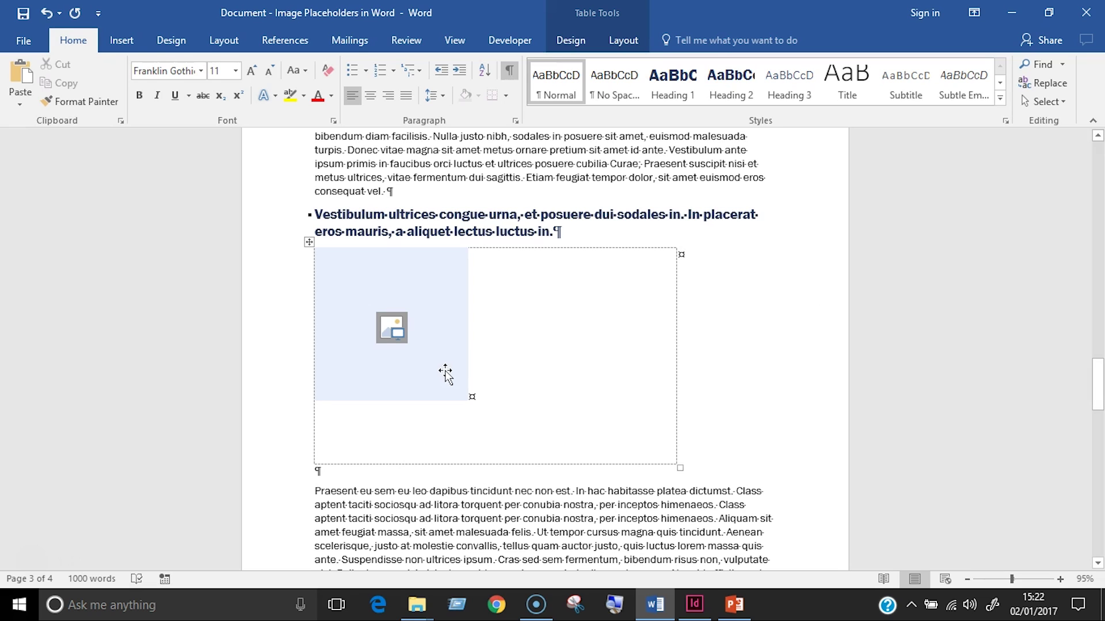
{"action": "left_click", "coordinate": [400, 333]}
{"action": "left_click", "coordinate": [470, 222]}
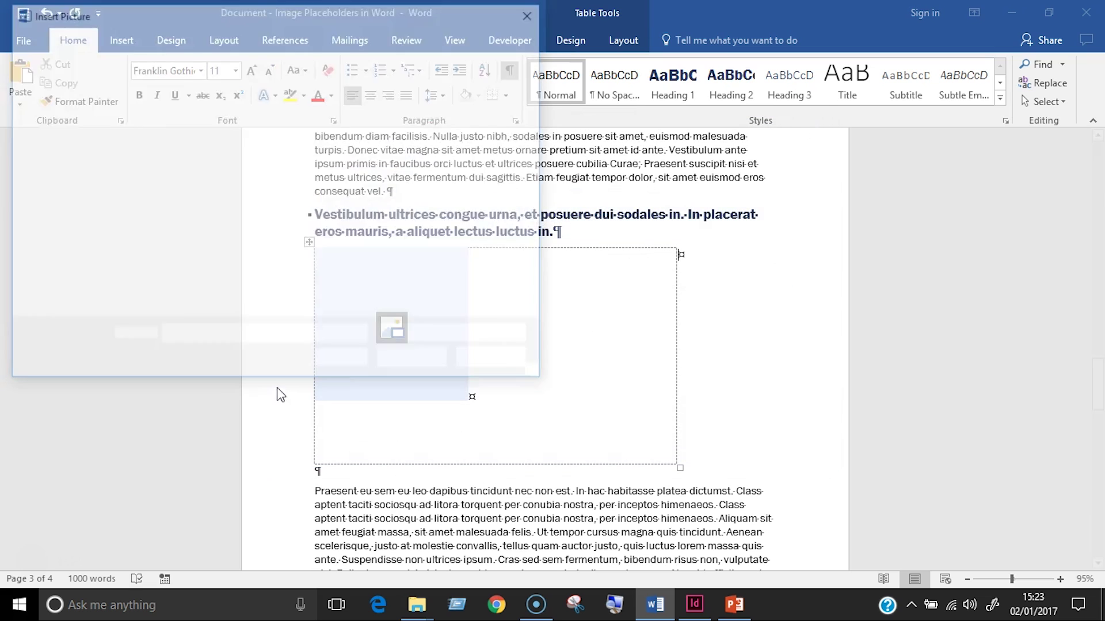
{"action": "left_click", "coordinate": [486, 153]}
{"action": "left_click", "coordinate": [414, 360]}
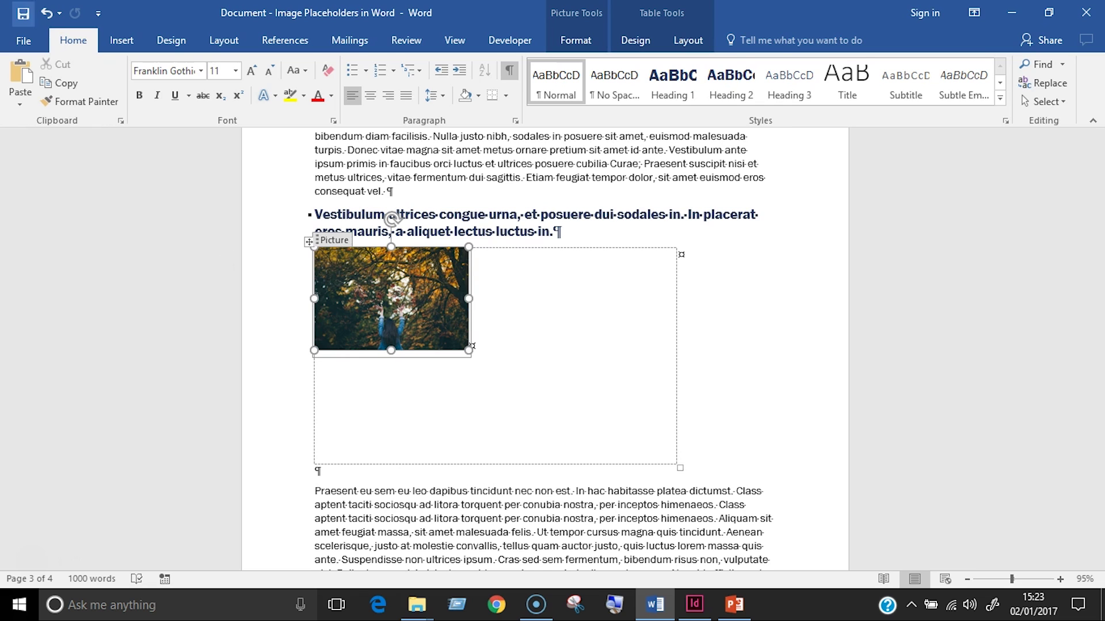
Undo the deletion and reinsertion of the autumn trees photo.
{"action": "left_click", "coordinate": [46, 13]}
{"action": "key", "text": "ctrl+y"}
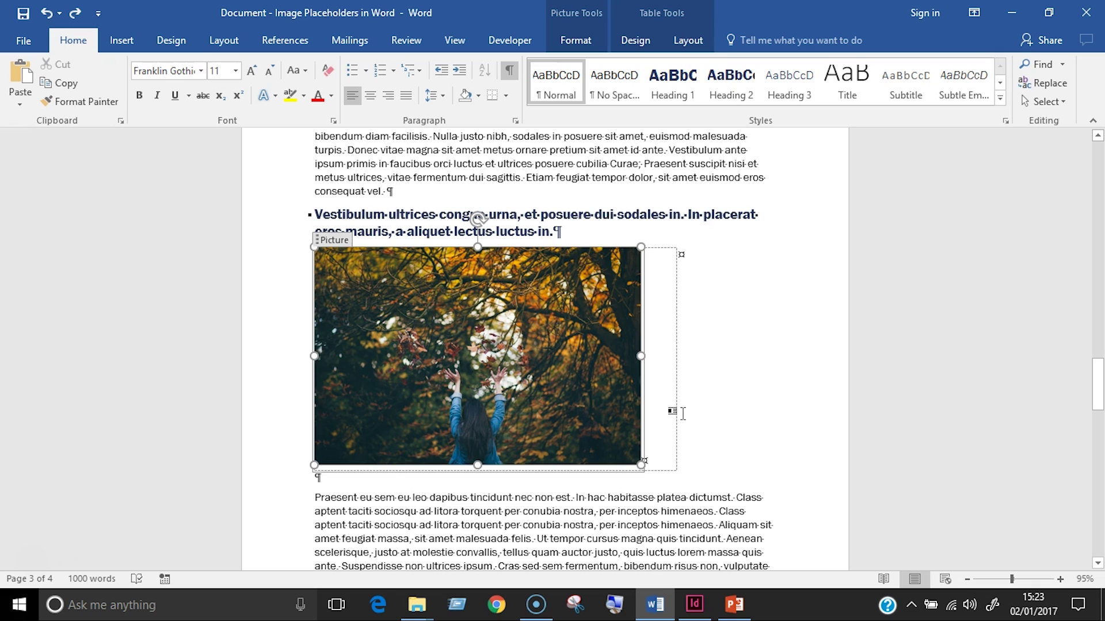
{"action": "right_click", "coordinate": [575, 336]}
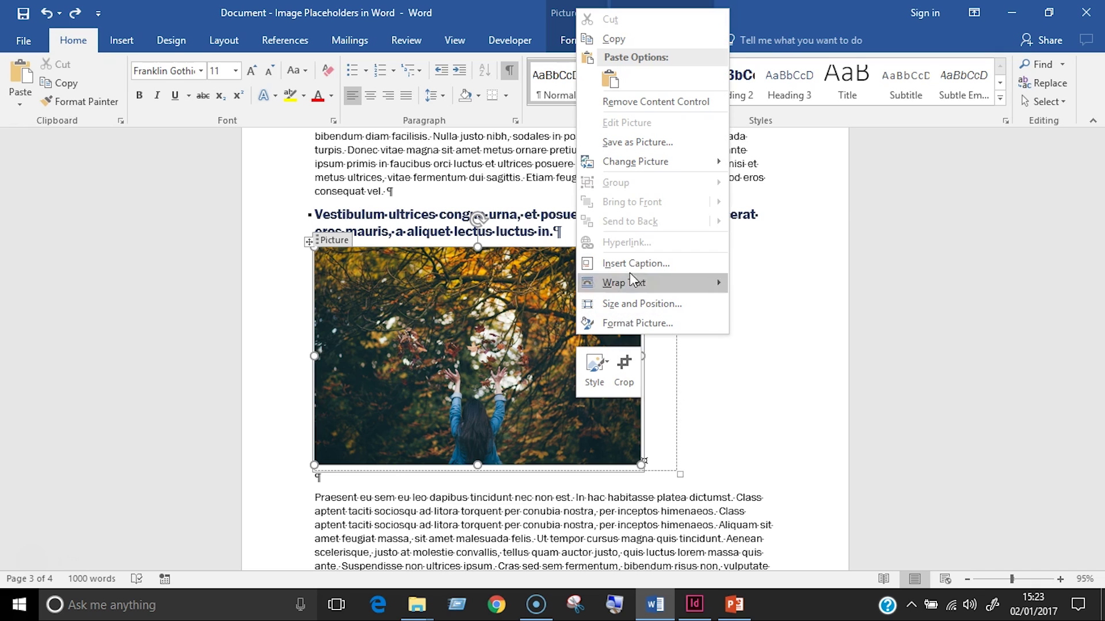
{"action": "mouse_move", "coordinate": [691, 161]}
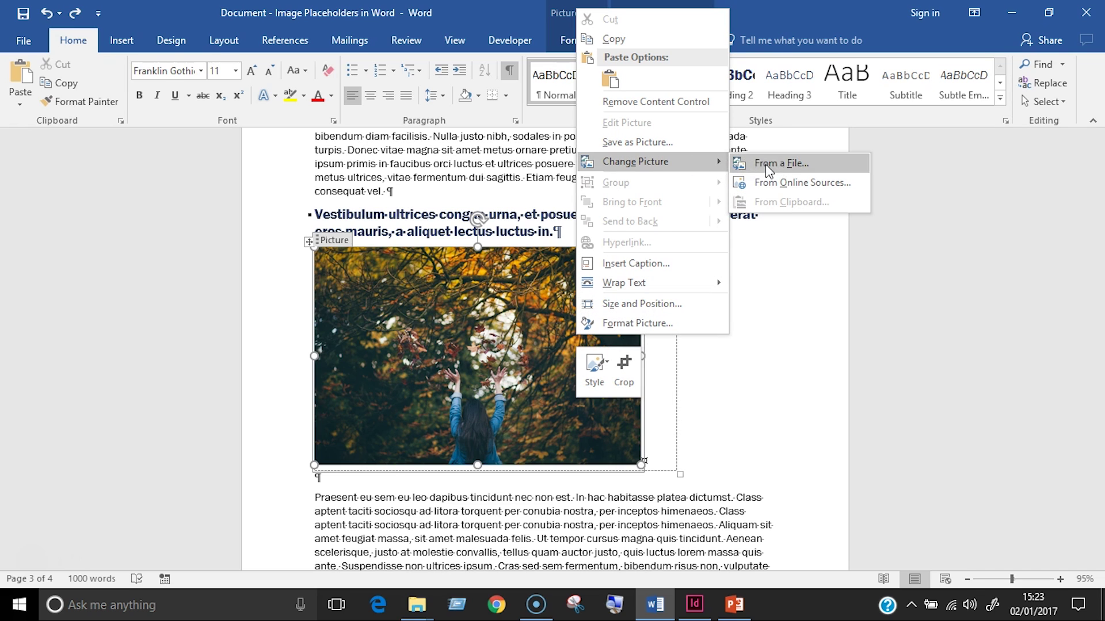
{"action": "left_click", "coordinate": [783, 394]}
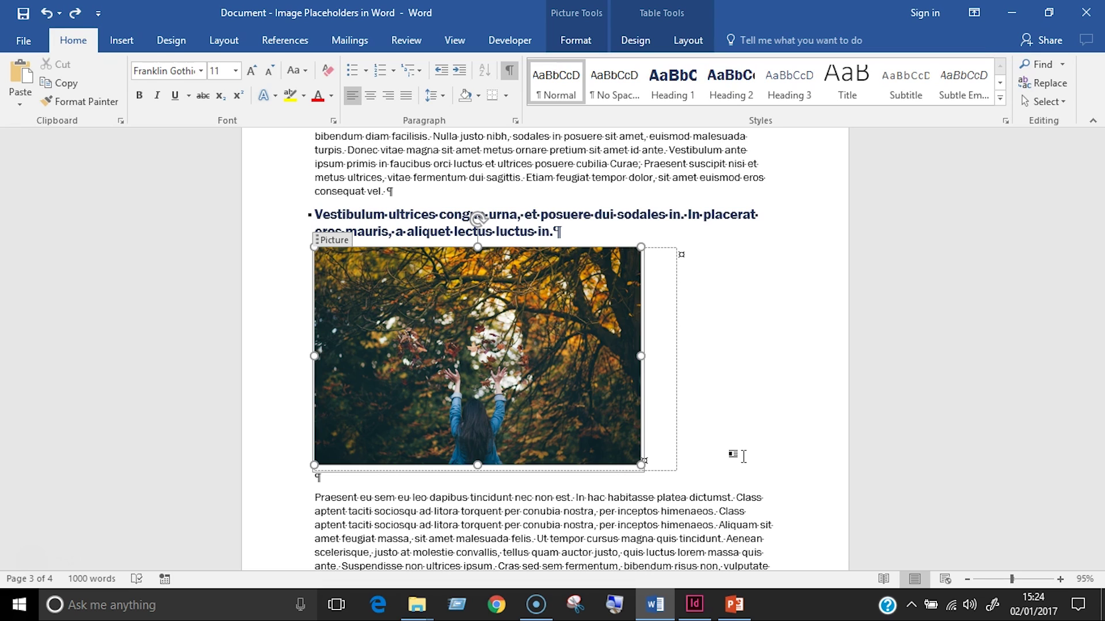
Test whether the placeholder moves with the text by adding empty paragraphs before "Nulla justo nibh" and removing them.
{"action": "left_click", "coordinate": [433, 137]}
{"action": "key", "text": "Return"}
{"action": "key", "text": "Return"}
{"action": "key", "text": "Return"}
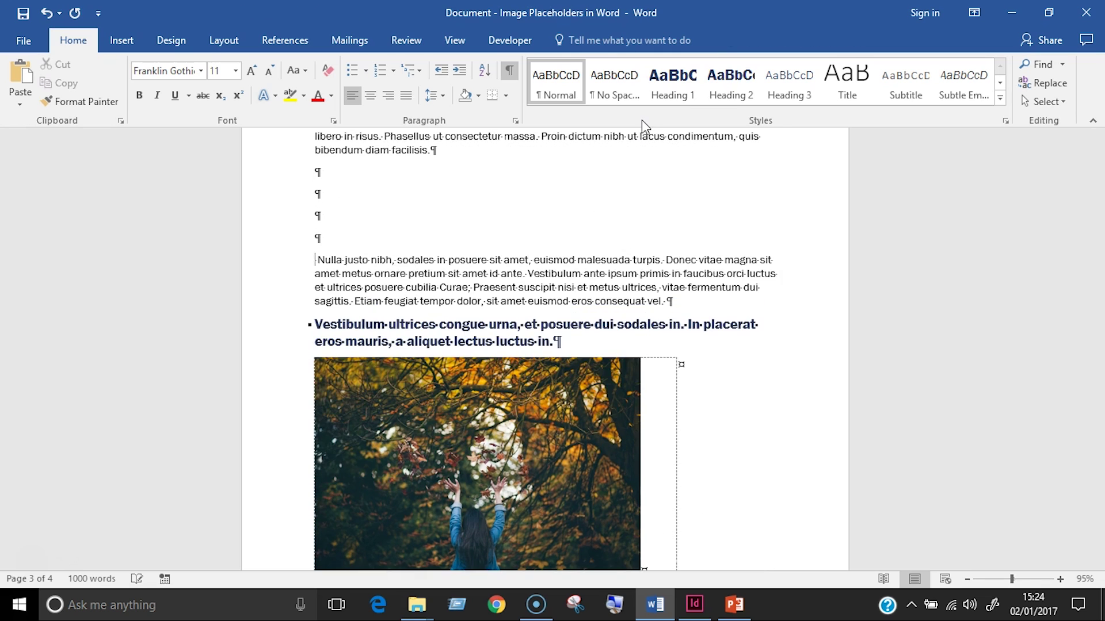
{"action": "key", "text": "BackSpace"}
{"action": "key", "text": "BackSpace"}
{"action": "key", "text": "BackSpace"}
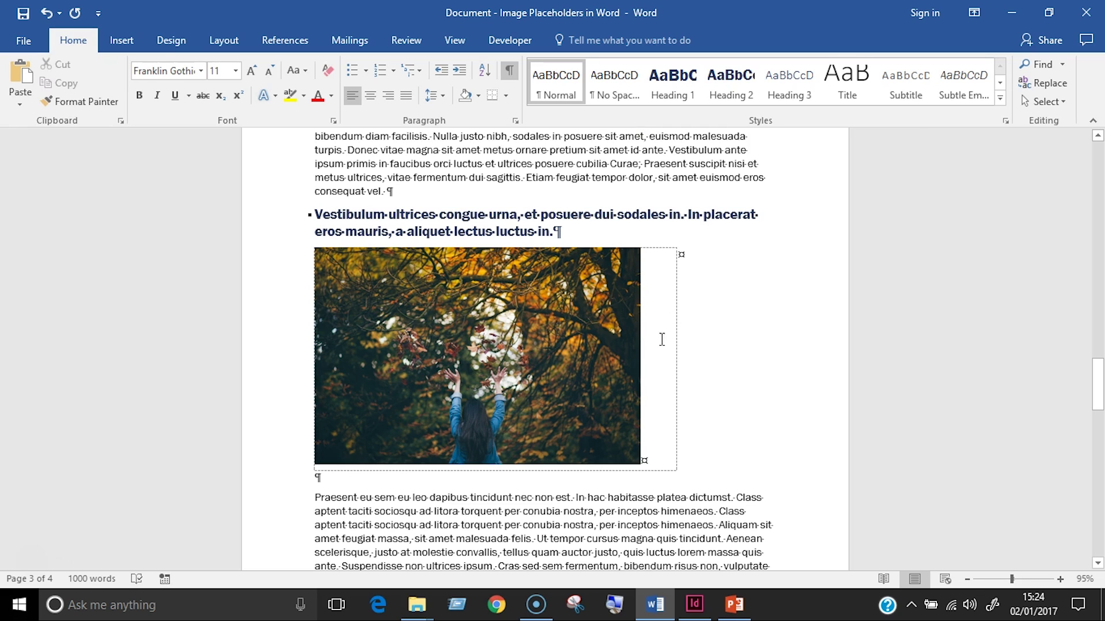
Set the text wrapping of the placeholder table to Around in its table properties.
{"action": "left_click", "coordinate": [665, 266]}
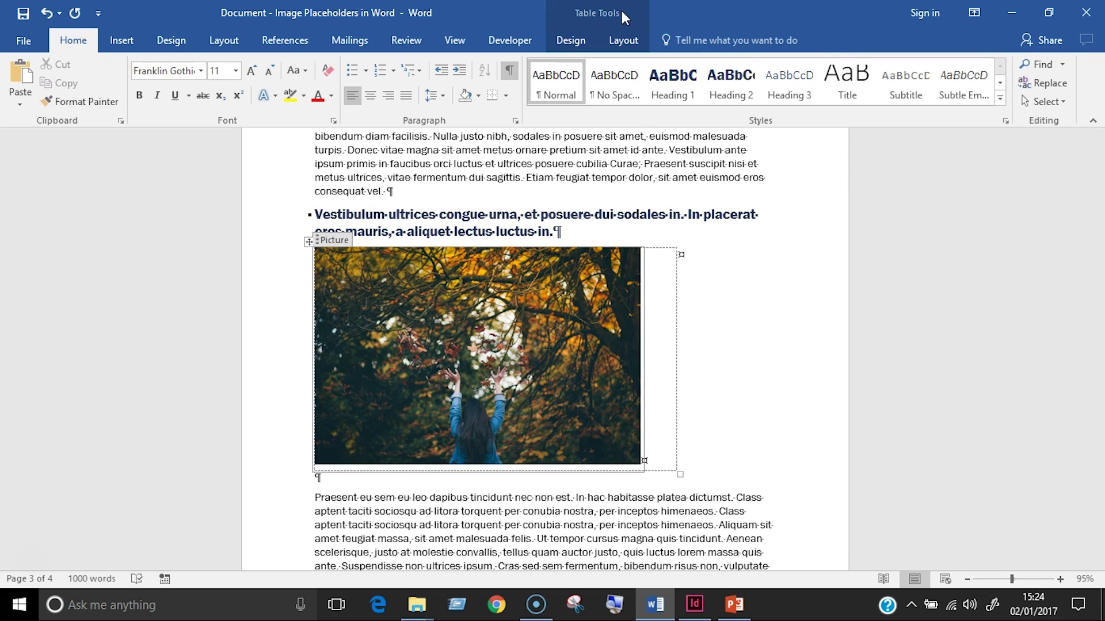
{"action": "left_click", "coordinate": [628, 39]}
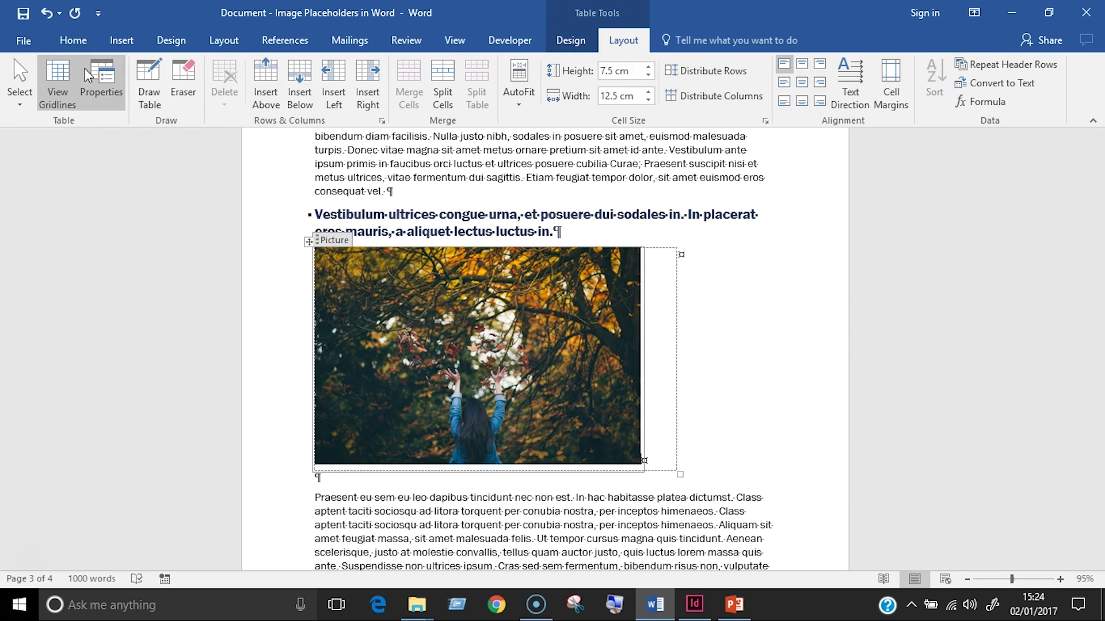
{"action": "left_click", "coordinate": [103, 86]}
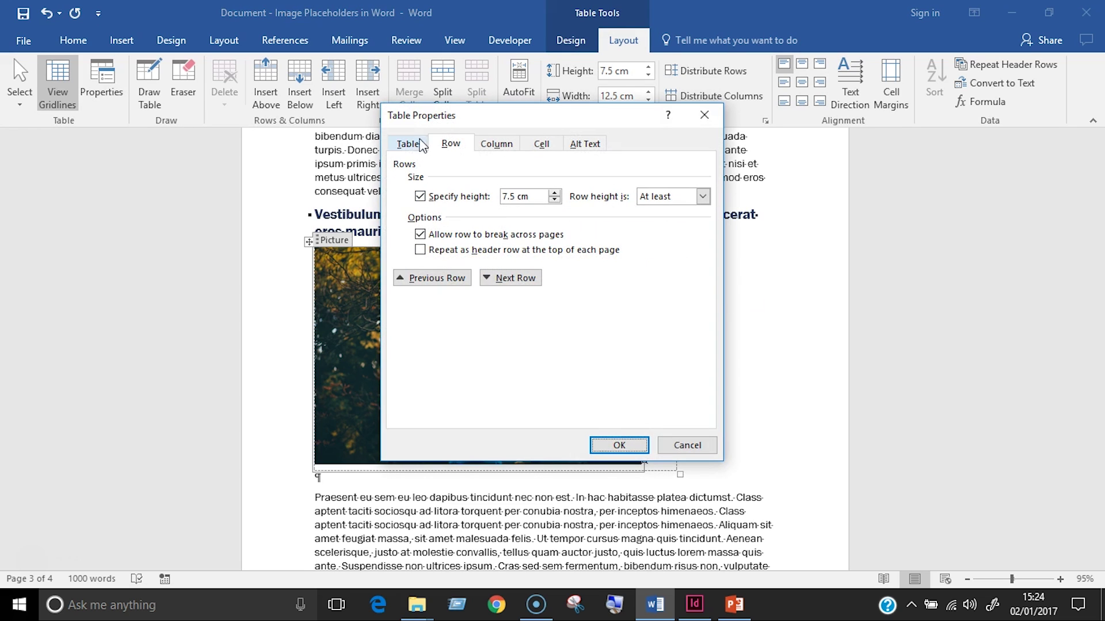
{"action": "left_click", "coordinate": [409, 145]}
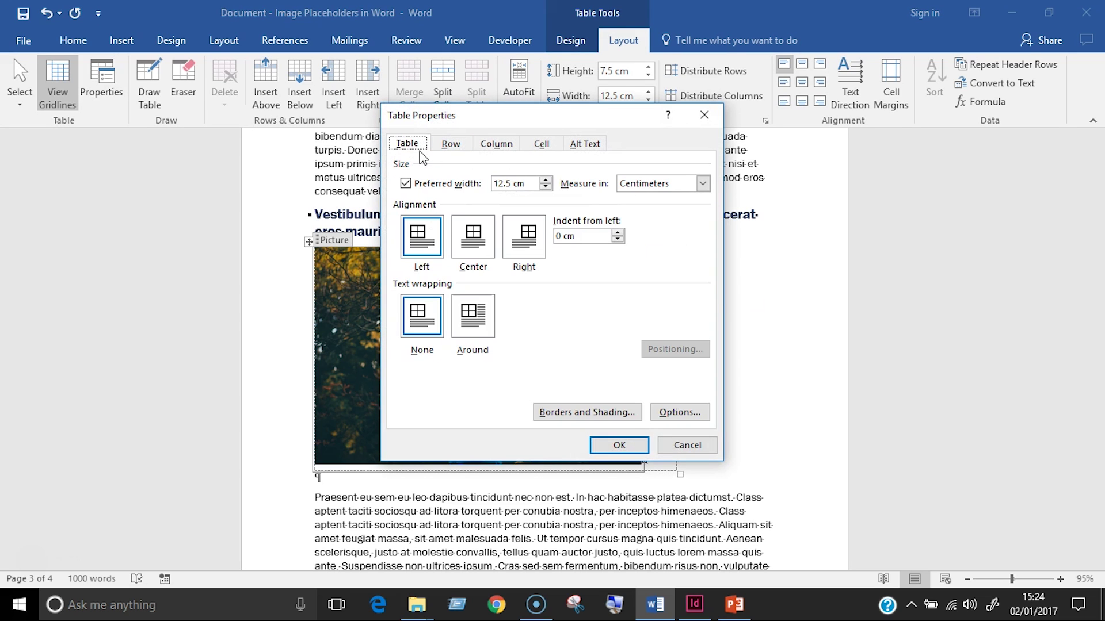
{"action": "left_click", "coordinate": [475, 321]}
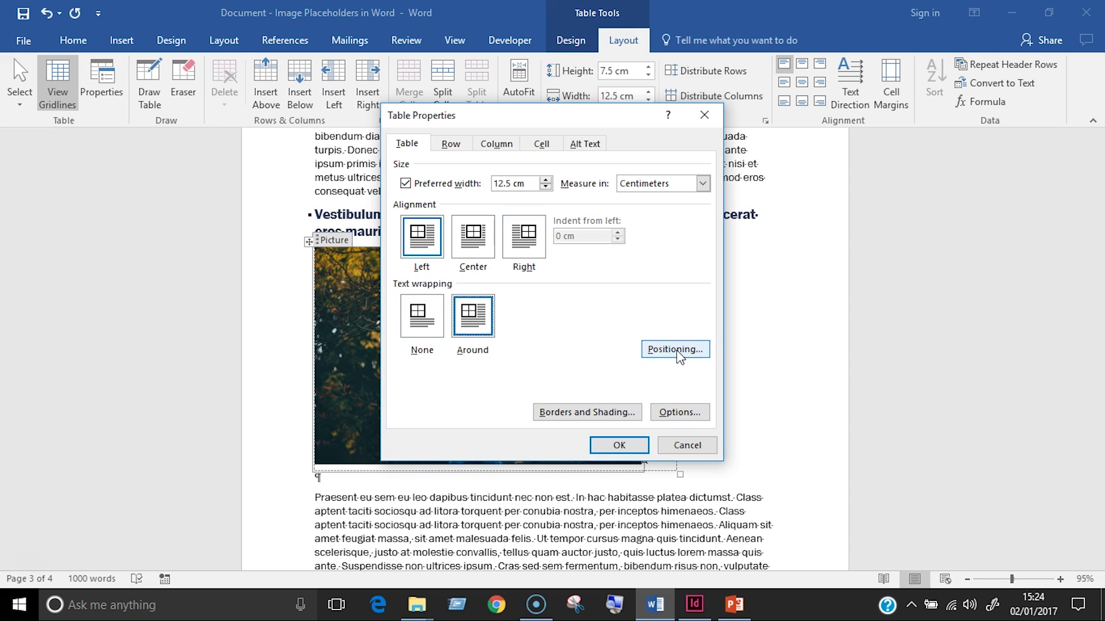
Turn off Move with text in the table's positioning options and apply the table properties.
{"action": "left_click", "coordinate": [676, 351]}
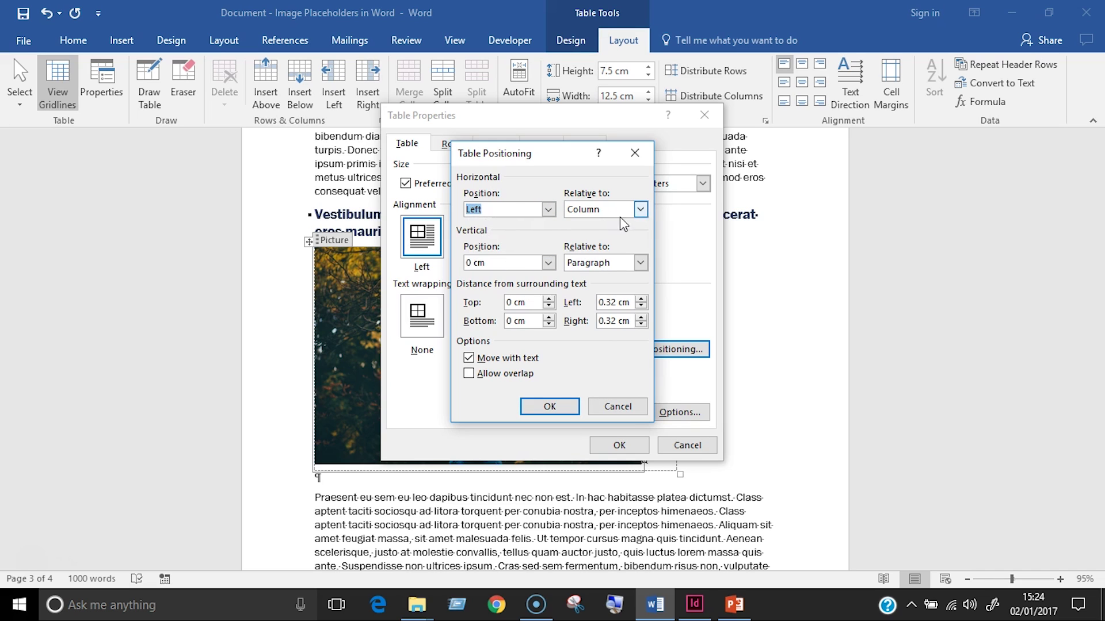
{"action": "left_click", "coordinate": [640, 210]}
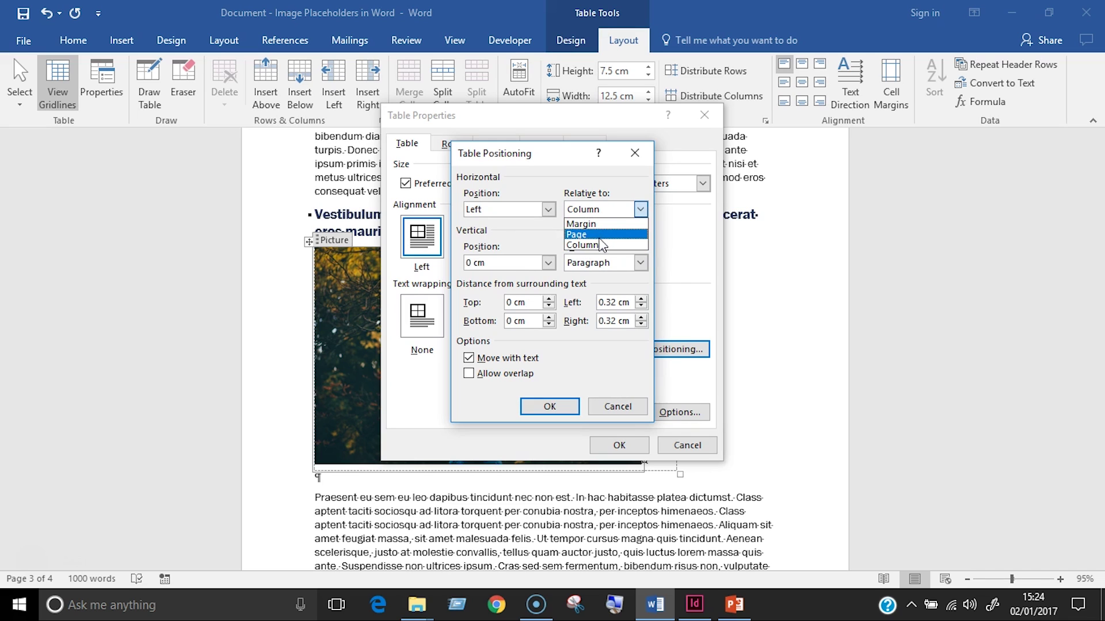
{"action": "left_click", "coordinate": [637, 264]}
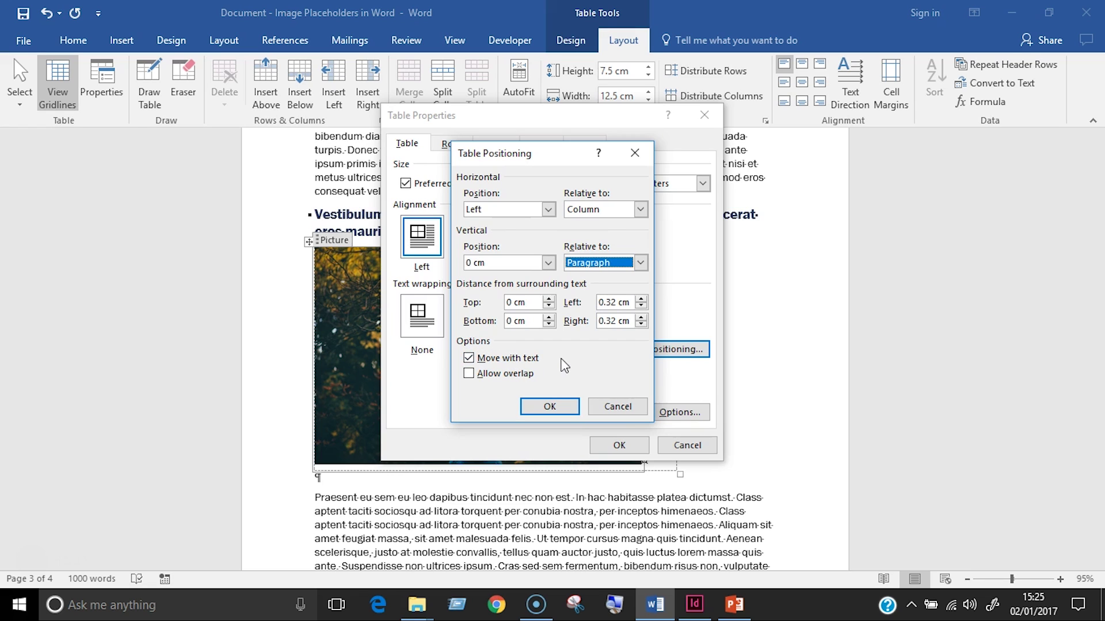
{"action": "left_click", "coordinate": [494, 358]}
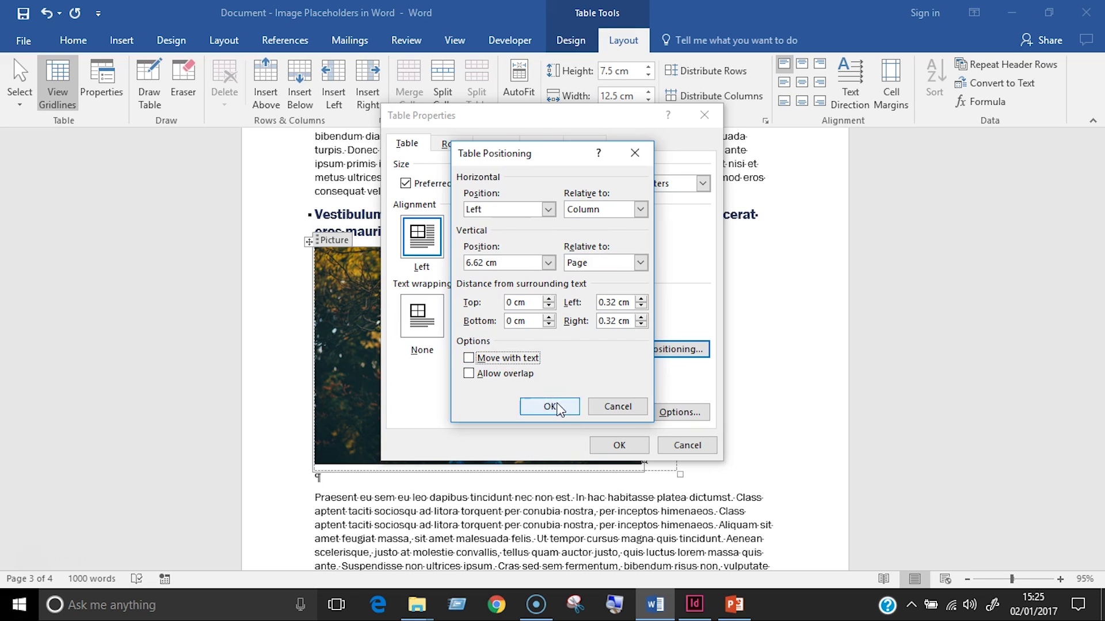
{"action": "left_click", "coordinate": [550, 407]}
{"action": "left_click", "coordinate": [619, 445]}
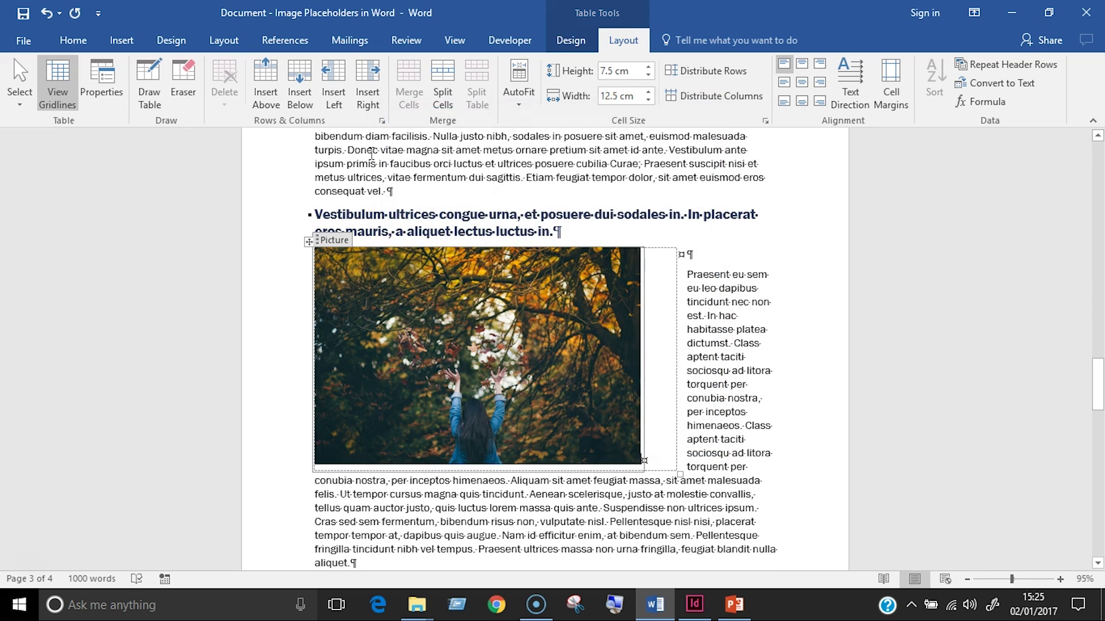
Test the placeholder's fixed position by adding five empty paragraphs before "Donec vitae magna" and deleting them again.
{"action": "left_click", "coordinate": [351, 148]}
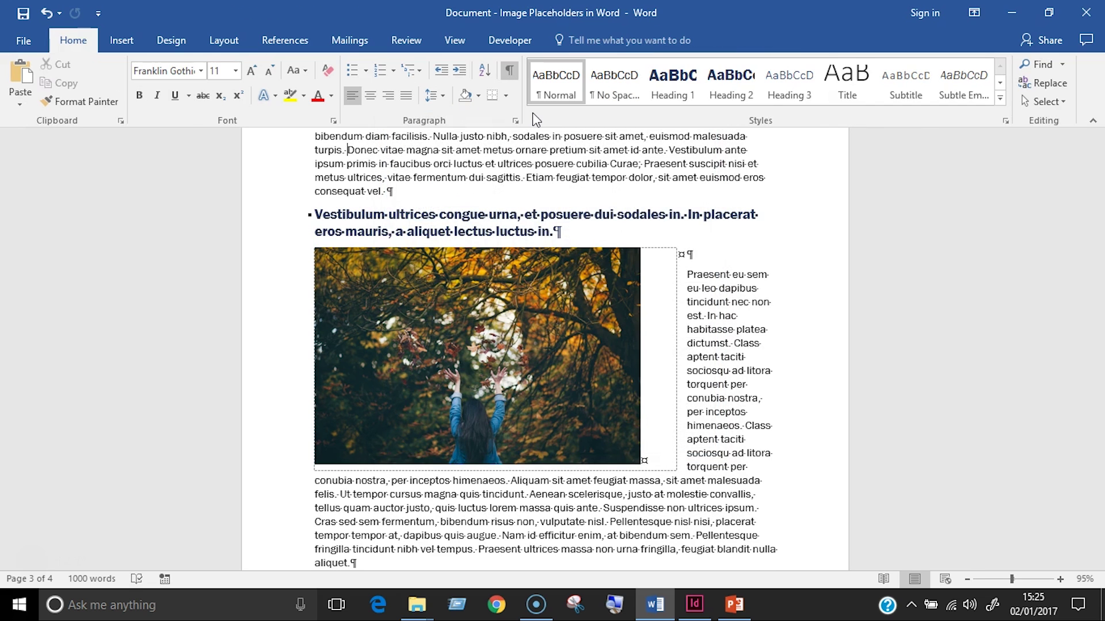
{"action": "key", "text": "Return"}
{"action": "key", "text": "Return"}
{"action": "key", "text": "Return"}
{"action": "key", "text": "Return"}
{"action": "key", "text": "Return"}
{"action": "key", "text": "BackSpace"}
{"action": "key", "text": "BackSpace"}
{"action": "key", "text": "BackSpace"}
{"action": "key", "text": "BackSpace"}
{"action": "key", "text": "BackSpace"}
Set the placeholder table's right distance from surrounding text to 2 cm in its positioning options and apply it.
{"action": "left_click", "coordinate": [653, 285]}
{"action": "left_click", "coordinate": [623, 39]}
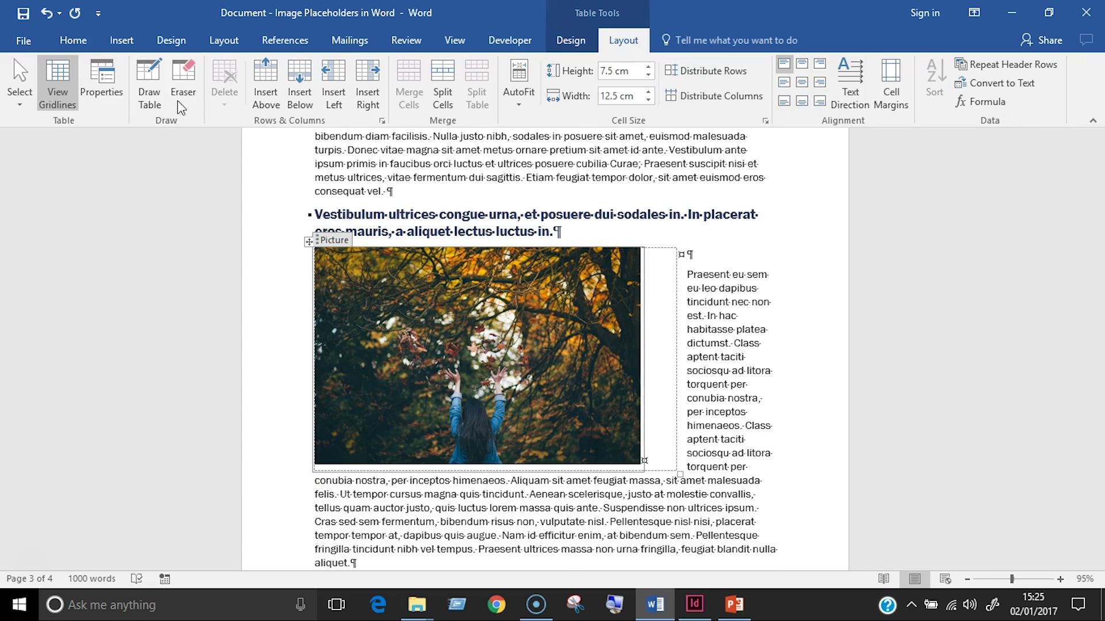
{"action": "left_click", "coordinate": [101, 84]}
{"action": "left_click", "coordinate": [611, 365]}
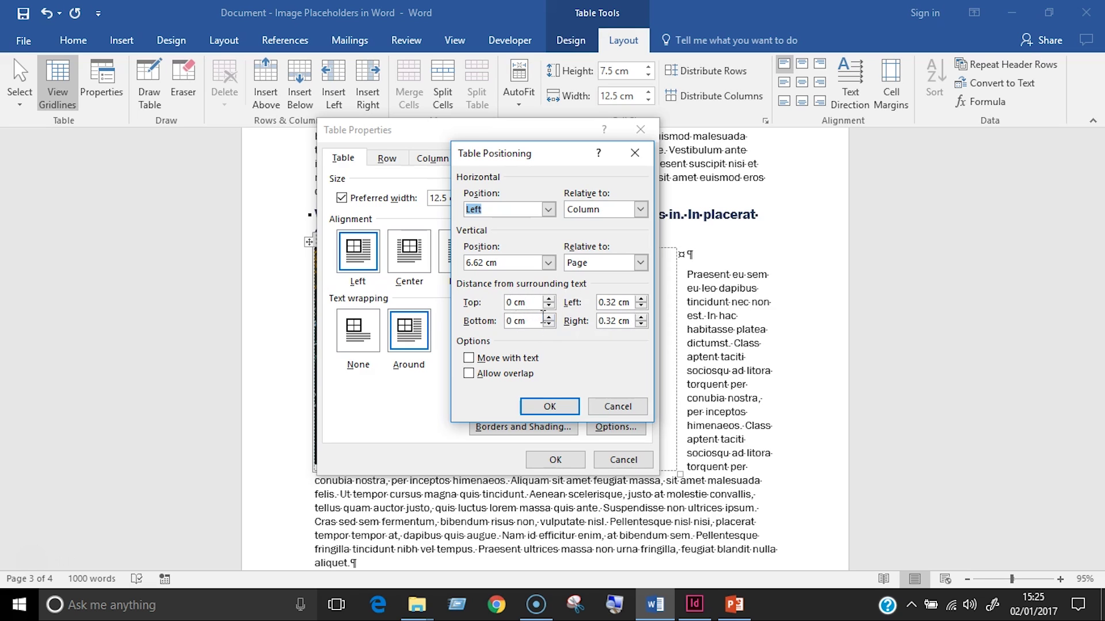
{"action": "left_click", "coordinate": [605, 321]}
{"action": "double_click", "coordinate": [605, 321]}
{"action": "type", "text": "2"}
{"action": "left_click", "coordinate": [560, 408]}
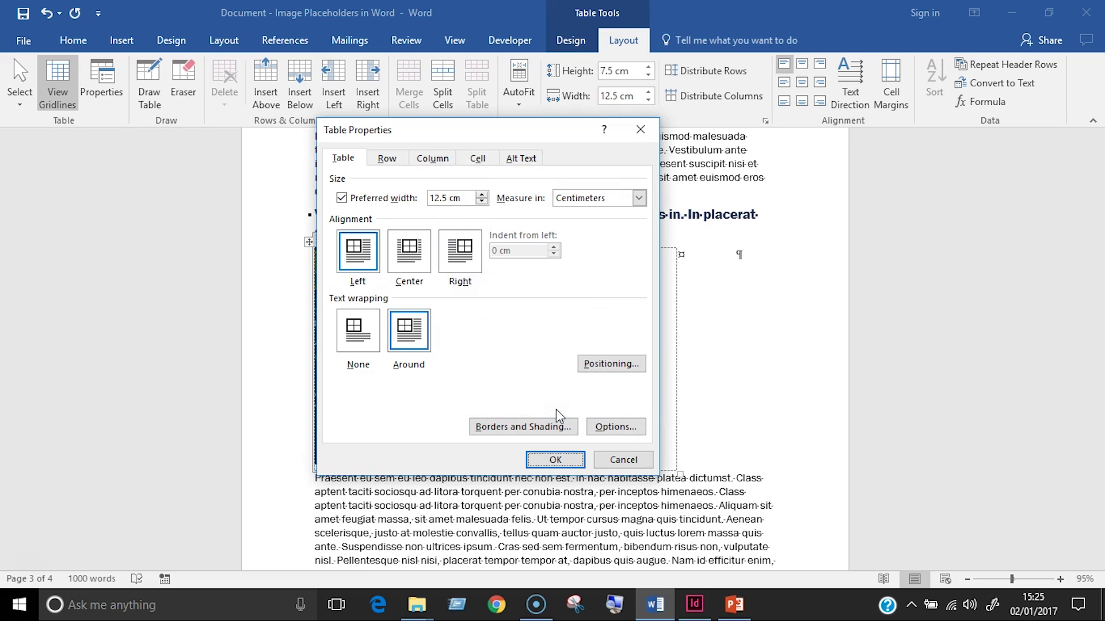
{"action": "left_click", "coordinate": [569, 461]}
{"action": "left_click", "coordinate": [751, 449]}
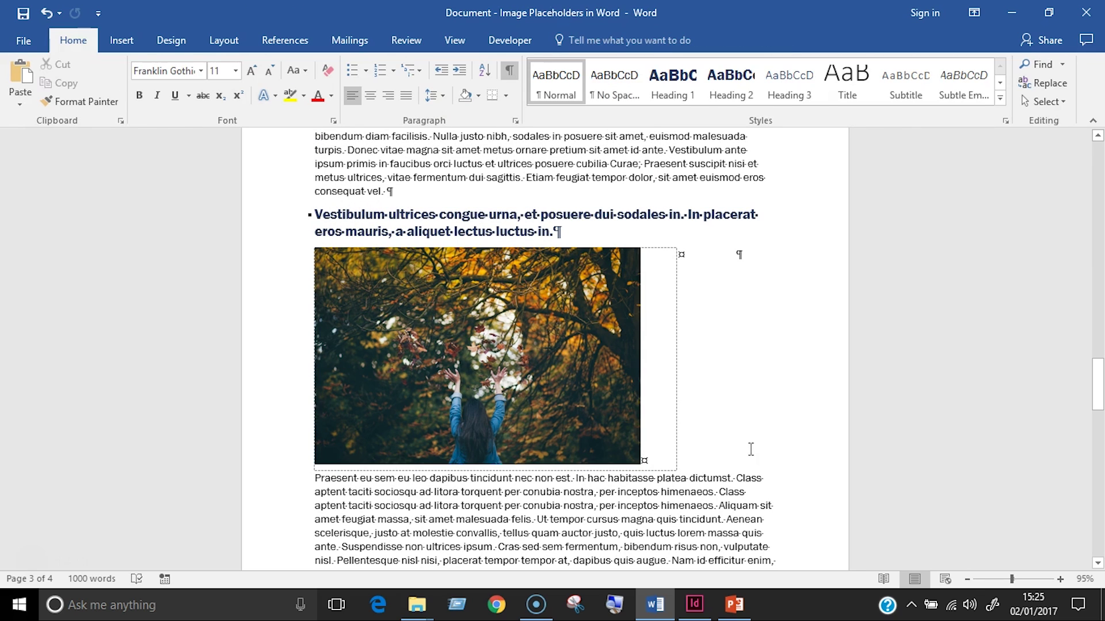